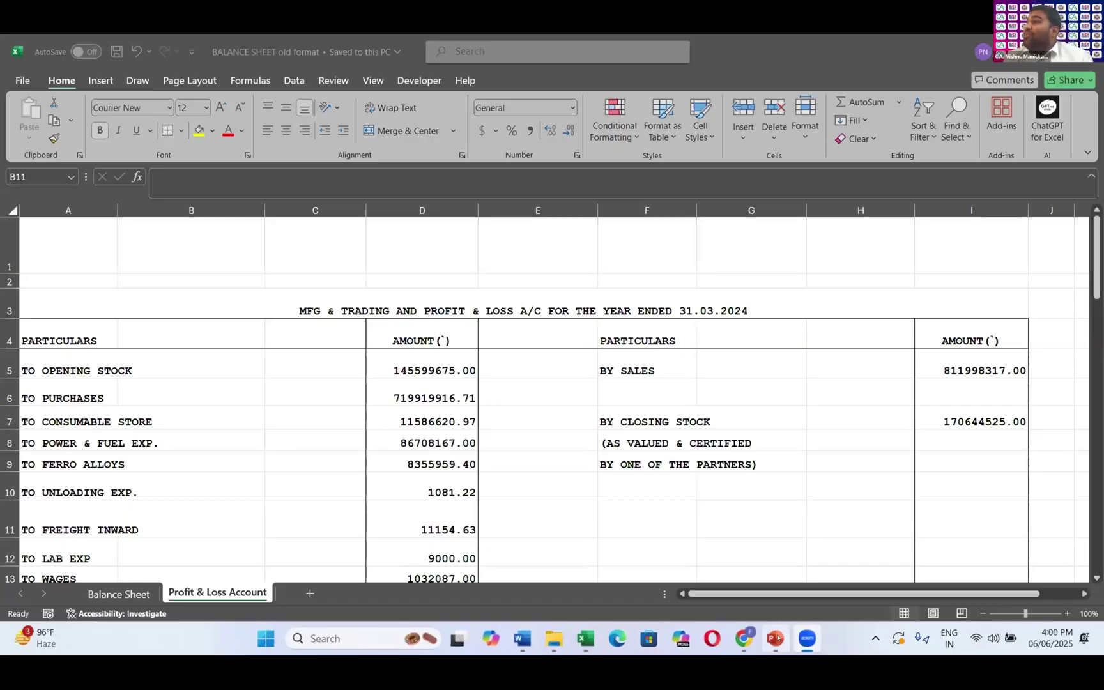
Step: Bring up the mapping presentation on its USE CASE NO 5 title slide
left_click(777, 639)
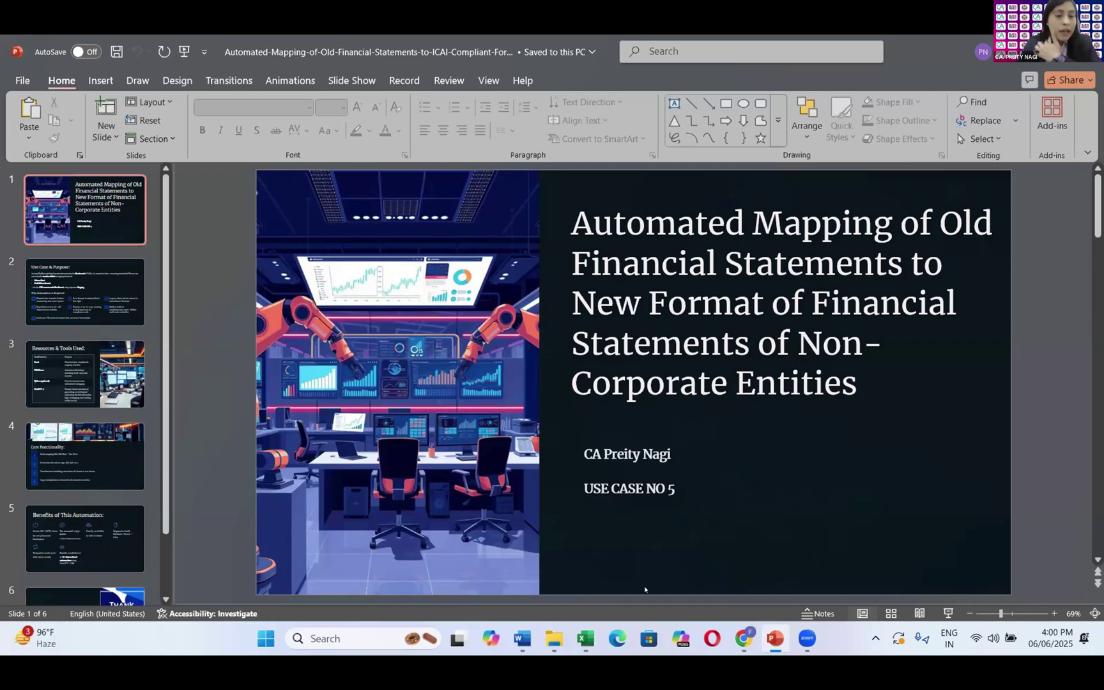
Step: Advance from the Use Case & Purpose slide to slide 3, Resources & Tools Used
scroll(644, 589, "down", 1)
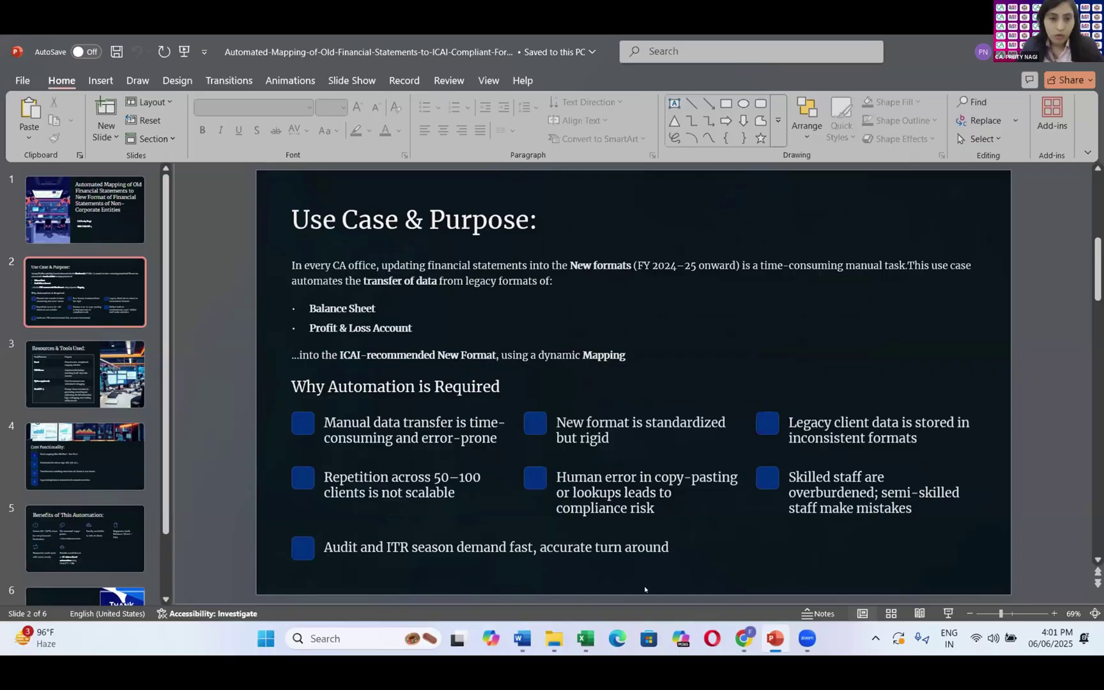
scroll(644, 589, "down", 2)
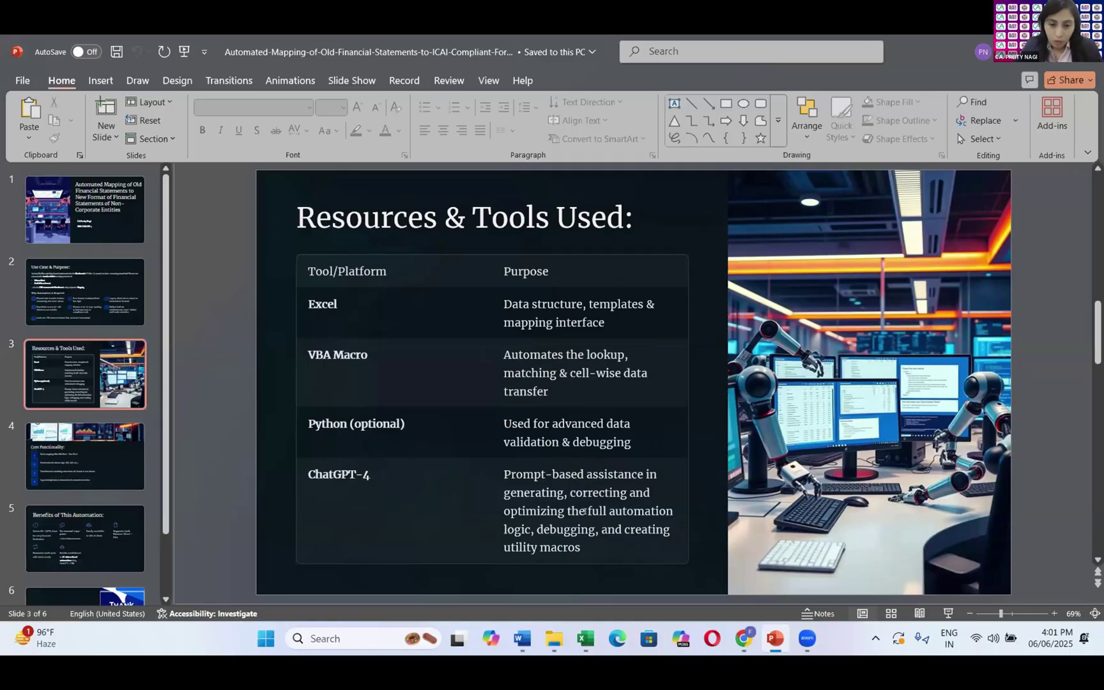
Step: Open BALANCE SHEET old format to its Profit & Loss Account for year ended 31.03.2024
left_click(553, 639)
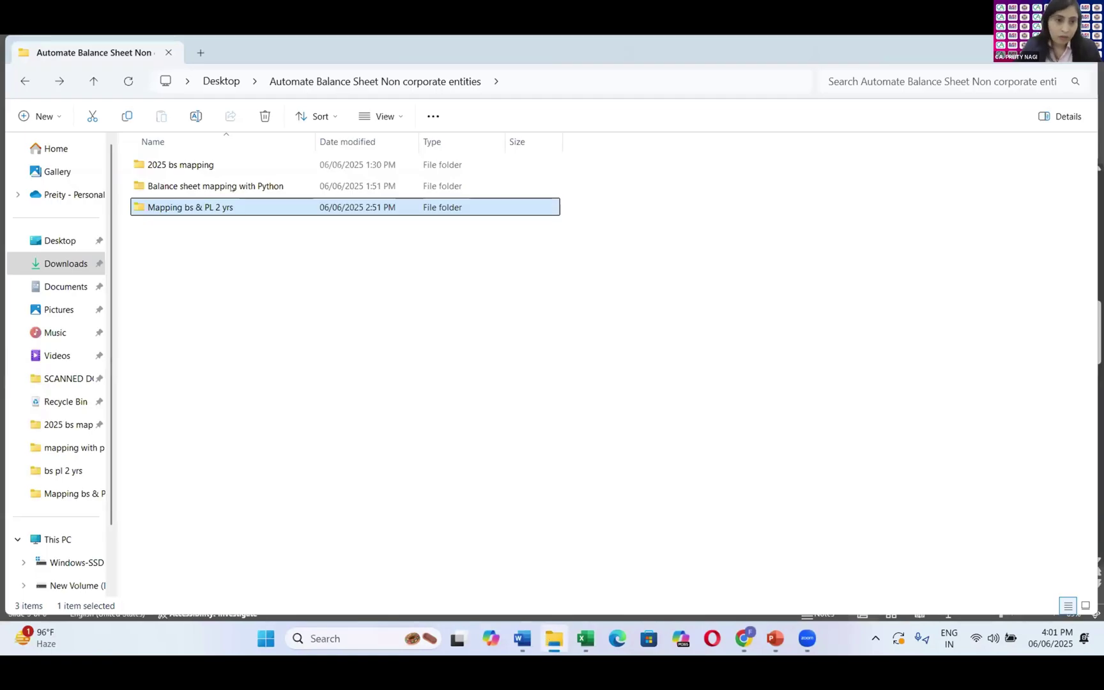
double_click(215, 208)
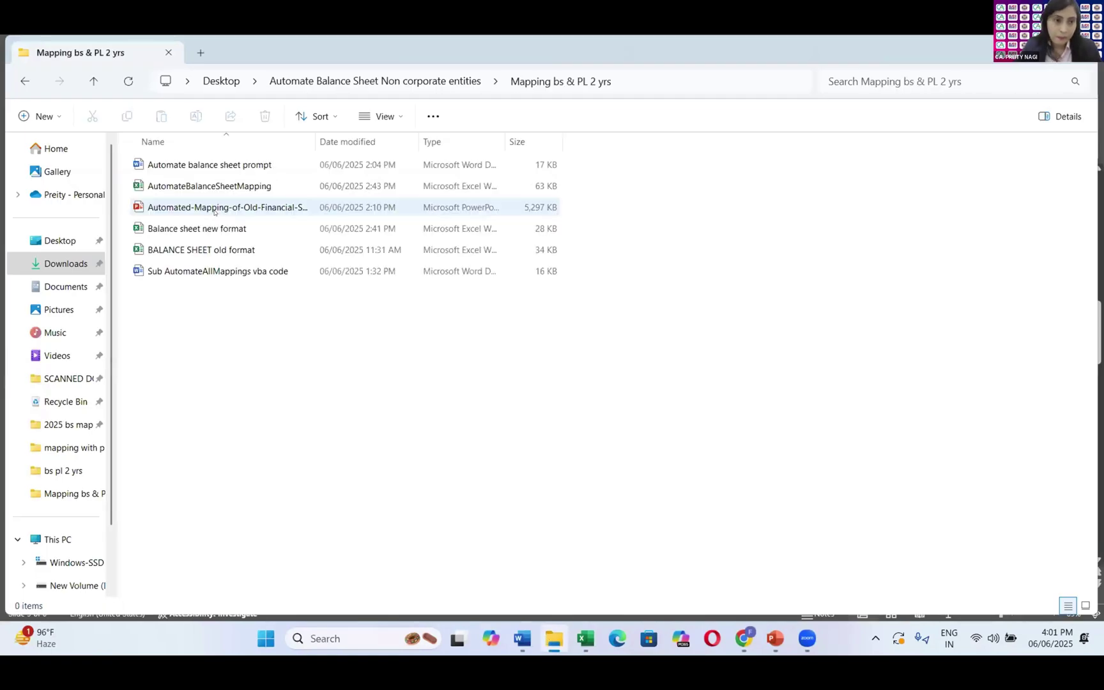
double_click(232, 249)
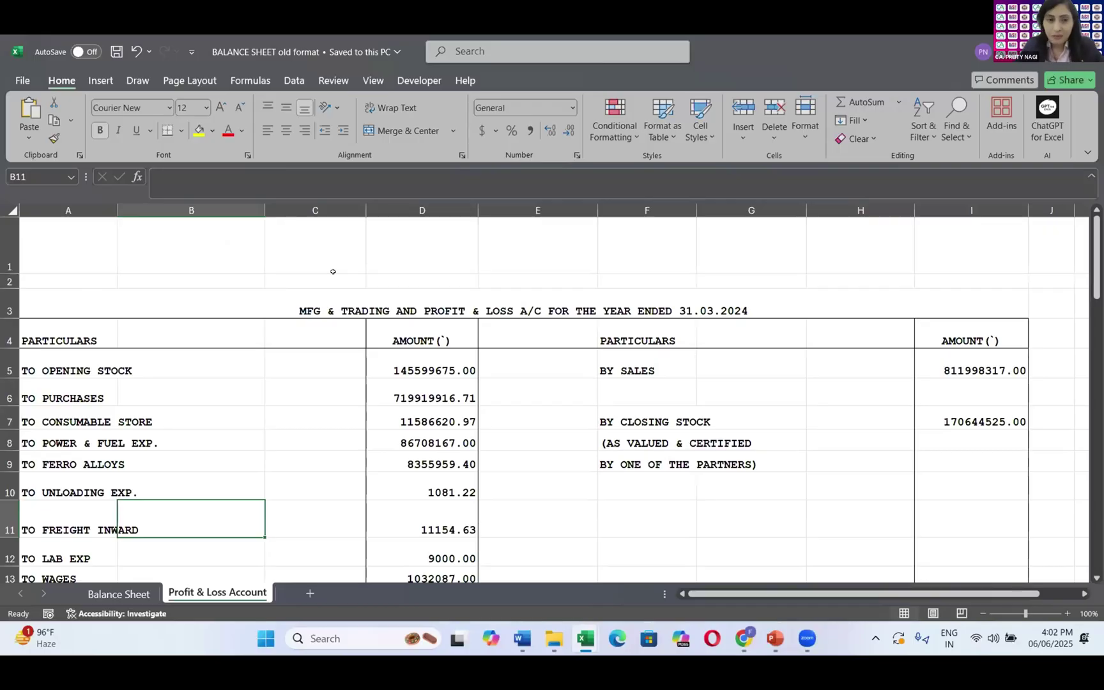
scroll(333, 272, "down", 13)
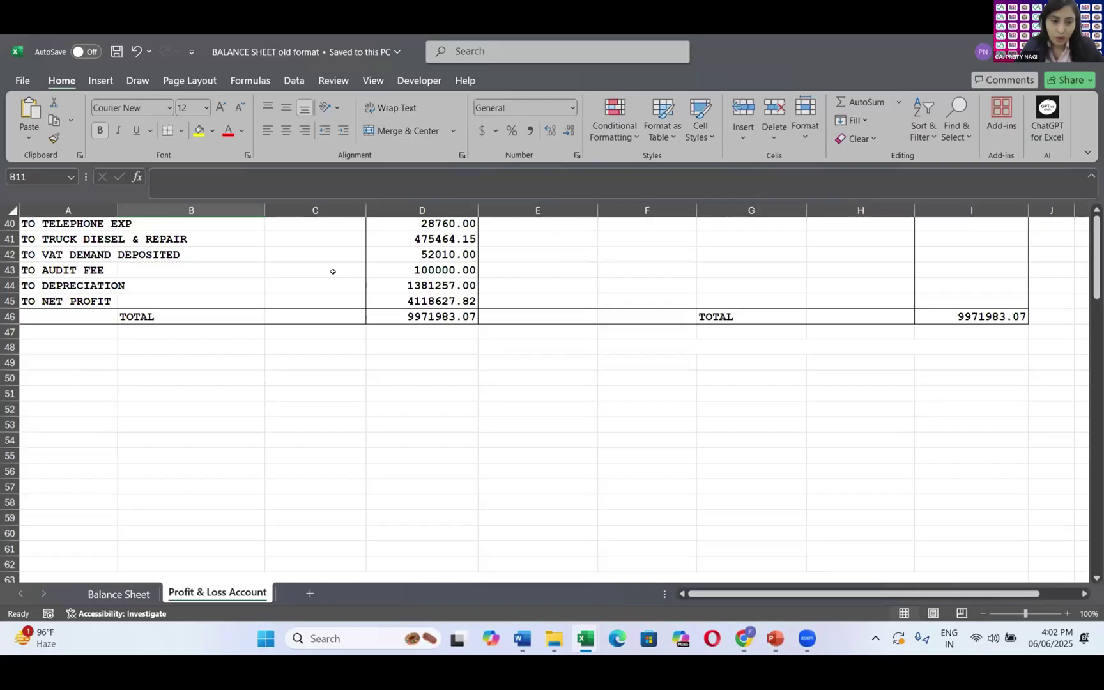
scroll(333, 271, "up", 13)
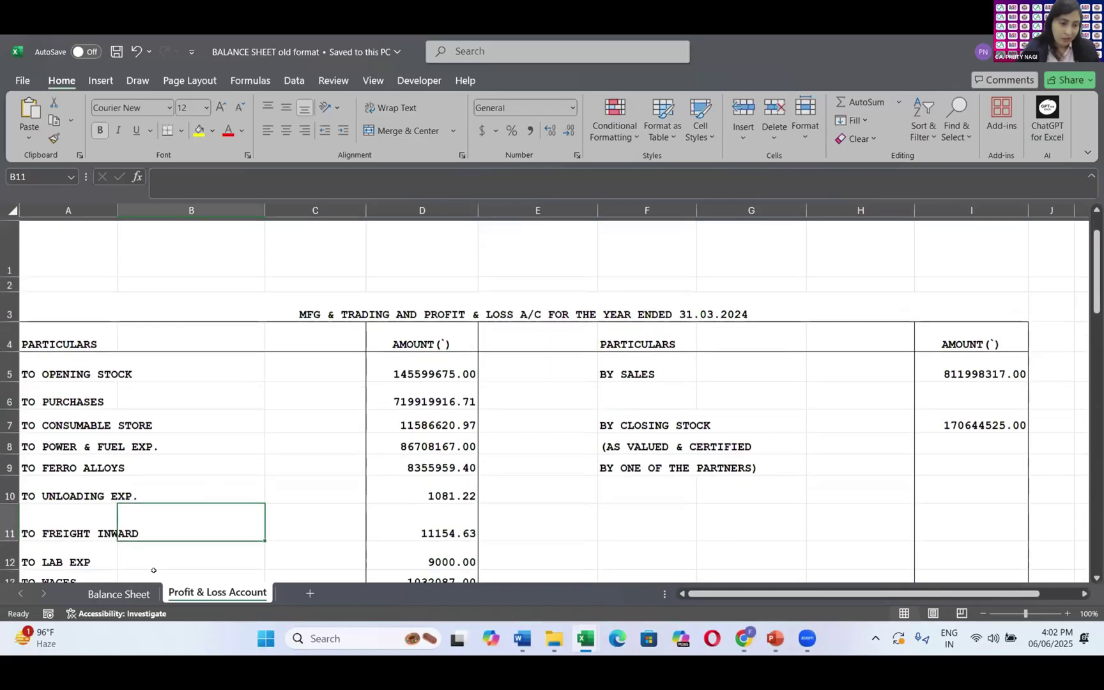
left_click(119, 593)
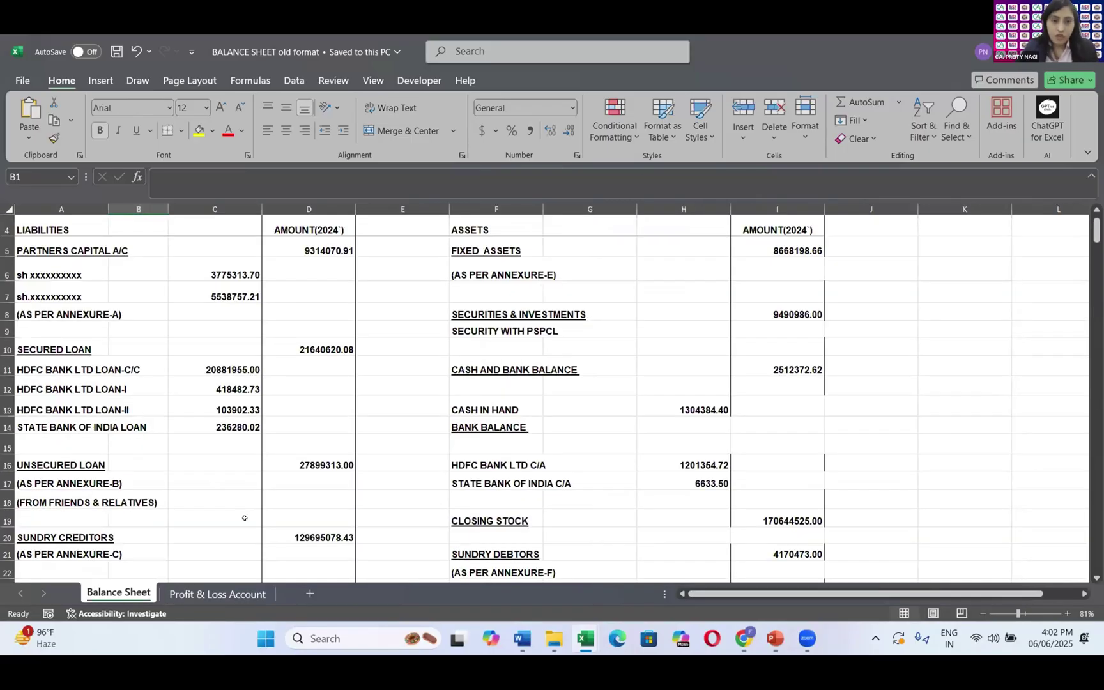
scroll(245, 517, "up", 2)
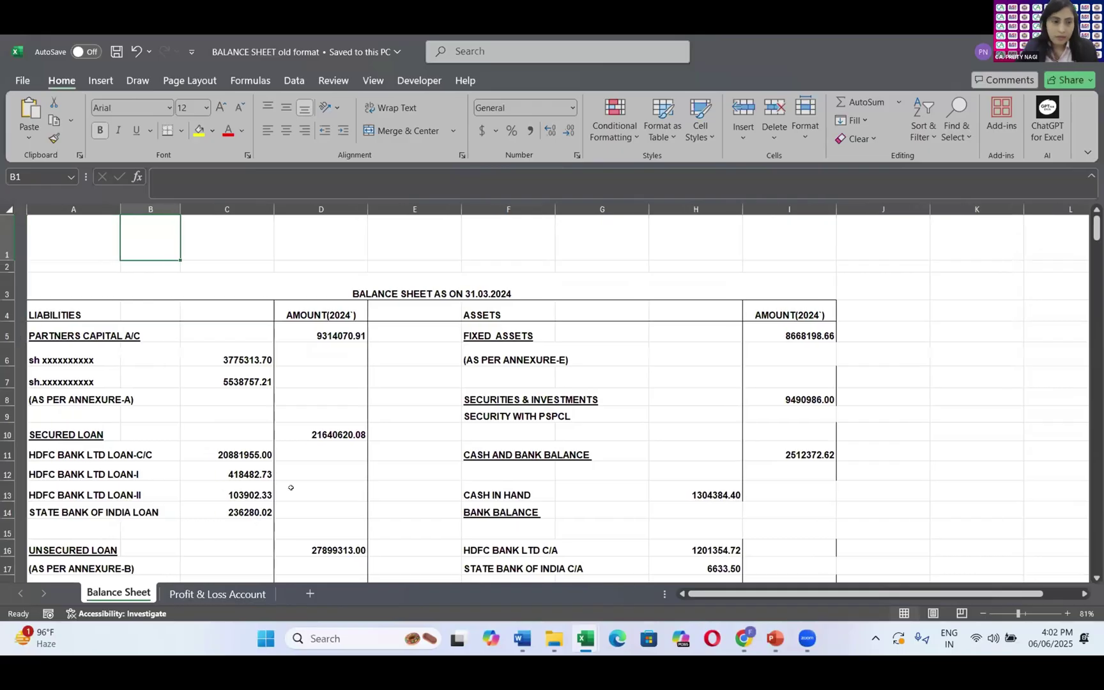
scroll(290, 487, "down", 9)
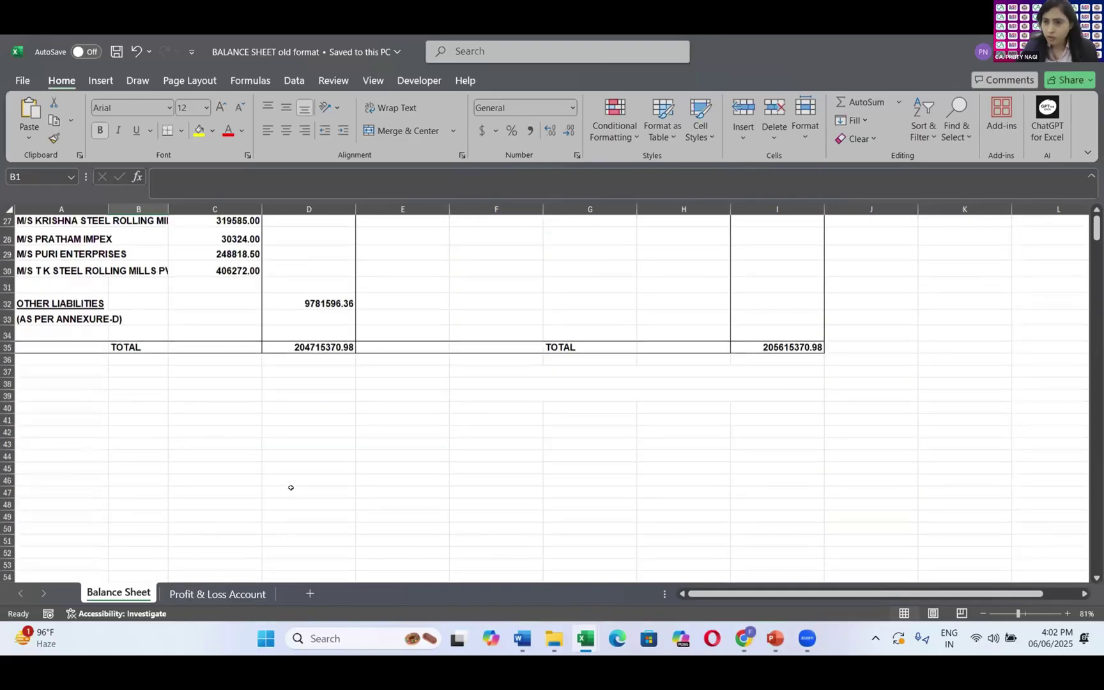
scroll(291, 487, "up", 9)
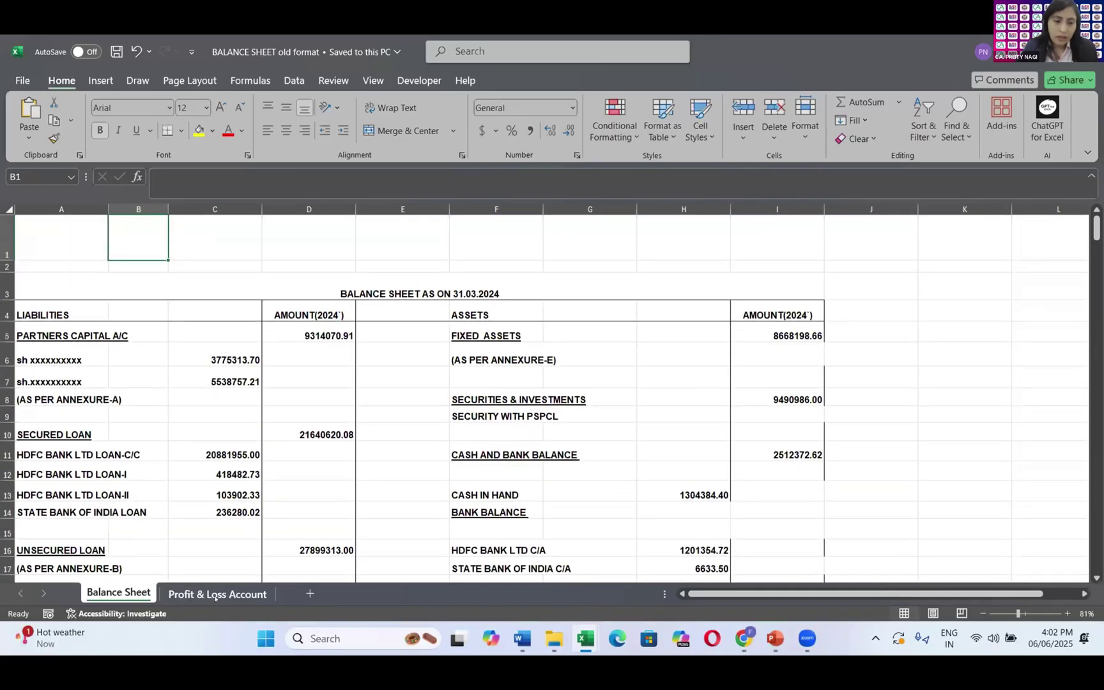
left_click(216, 595)
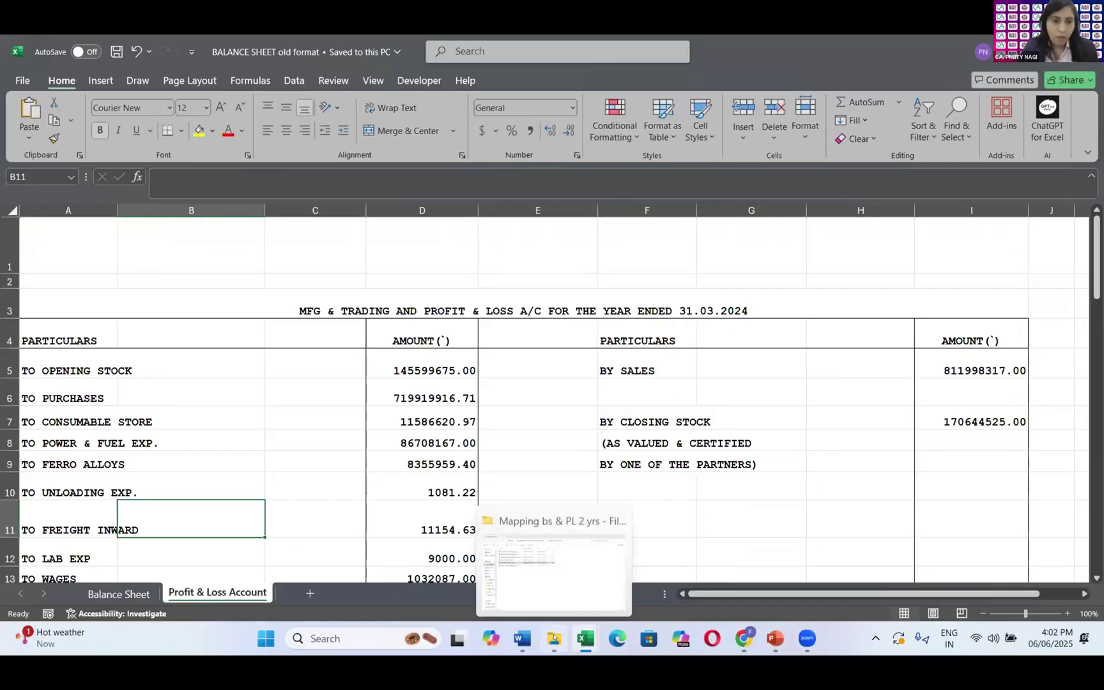
Step: Open Balance sheet new format and scroll through its balance sheet template
left_click(554, 637)
double_click(224, 221)
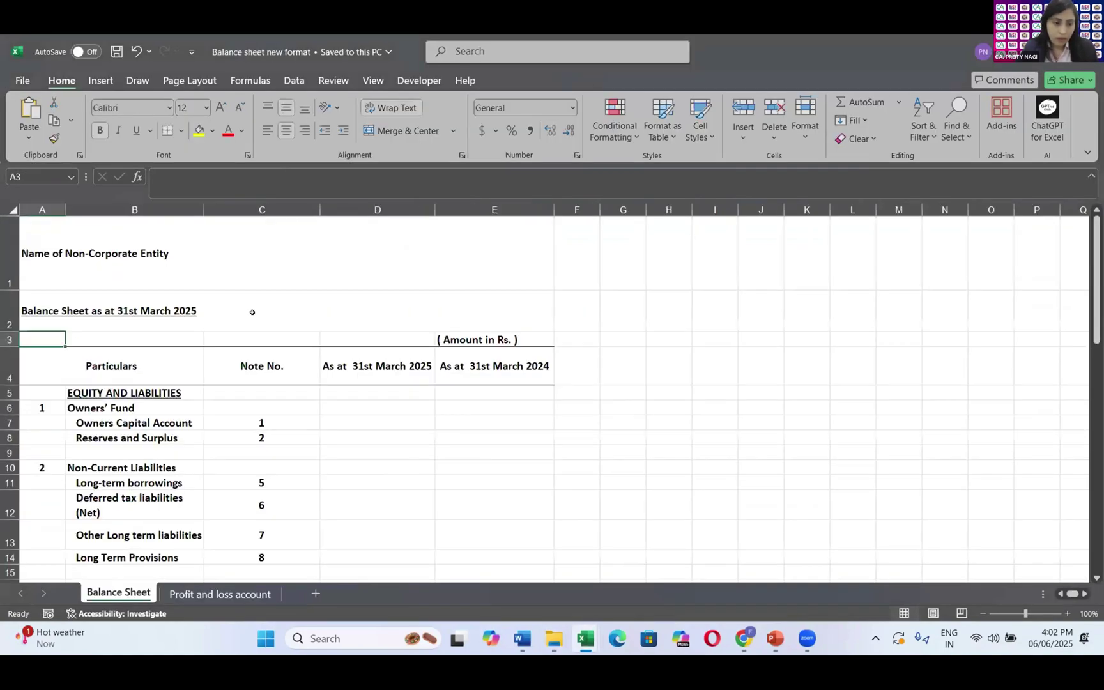
scroll(252, 311, "down", 6)
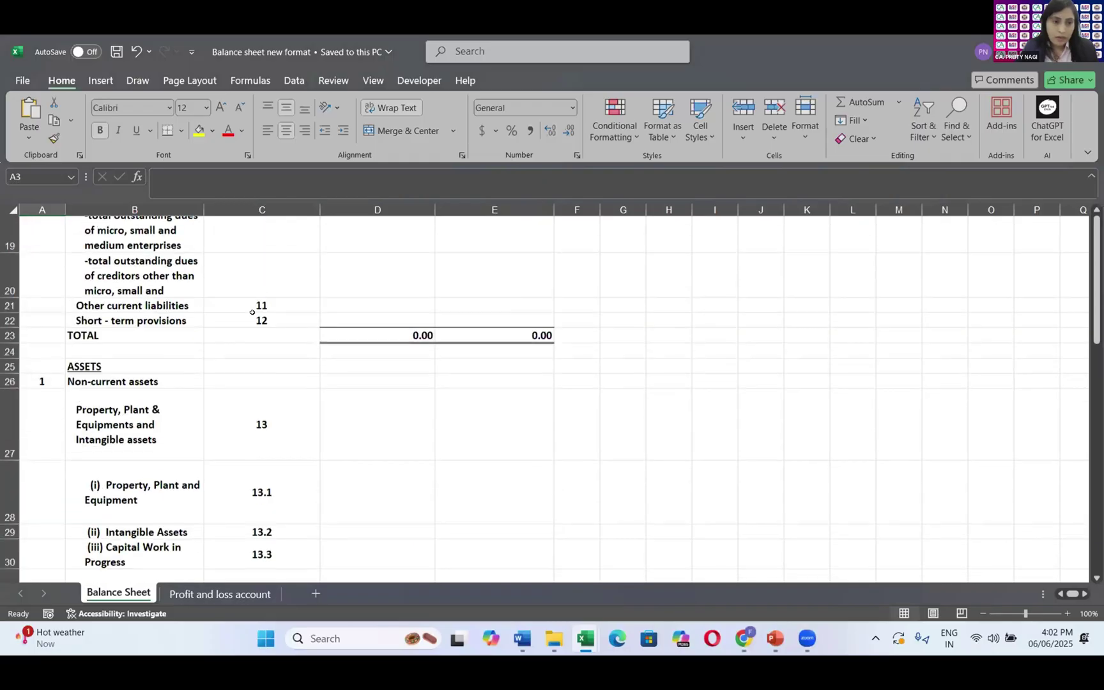
scroll(226, 557, "up", 4)
scroll(226, 556, "up", 2)
Step: Review the new-format profit and loss template, then return to the project folder
left_click(221, 593)
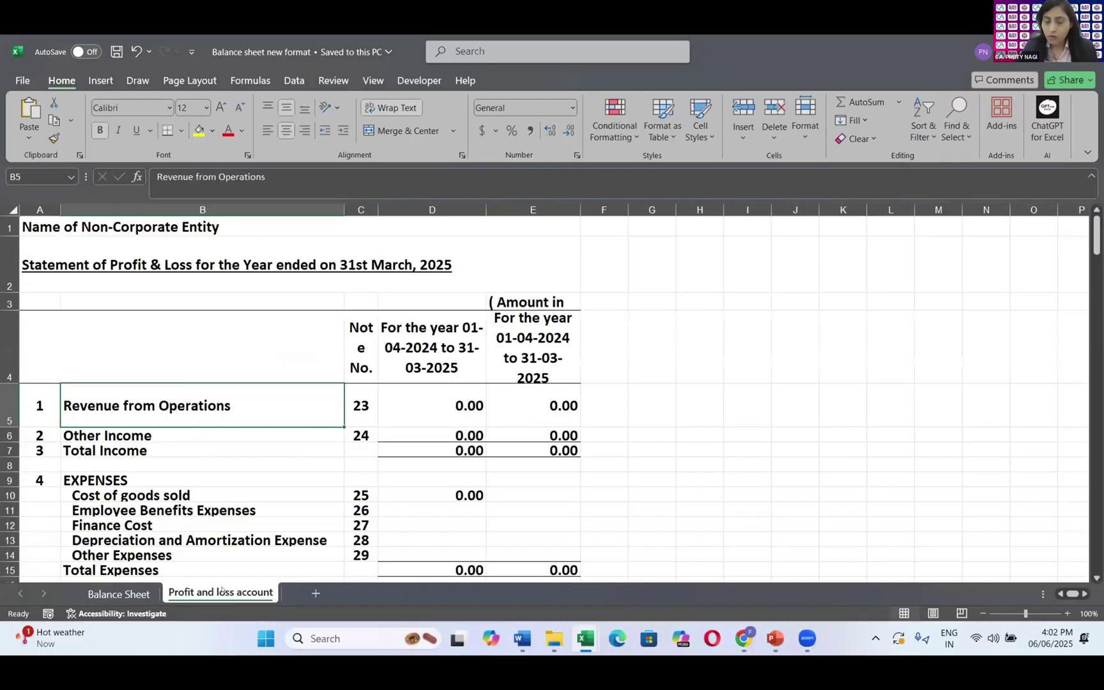
scroll(242, 556, "down", 1)
scroll(244, 556, "down", 10)
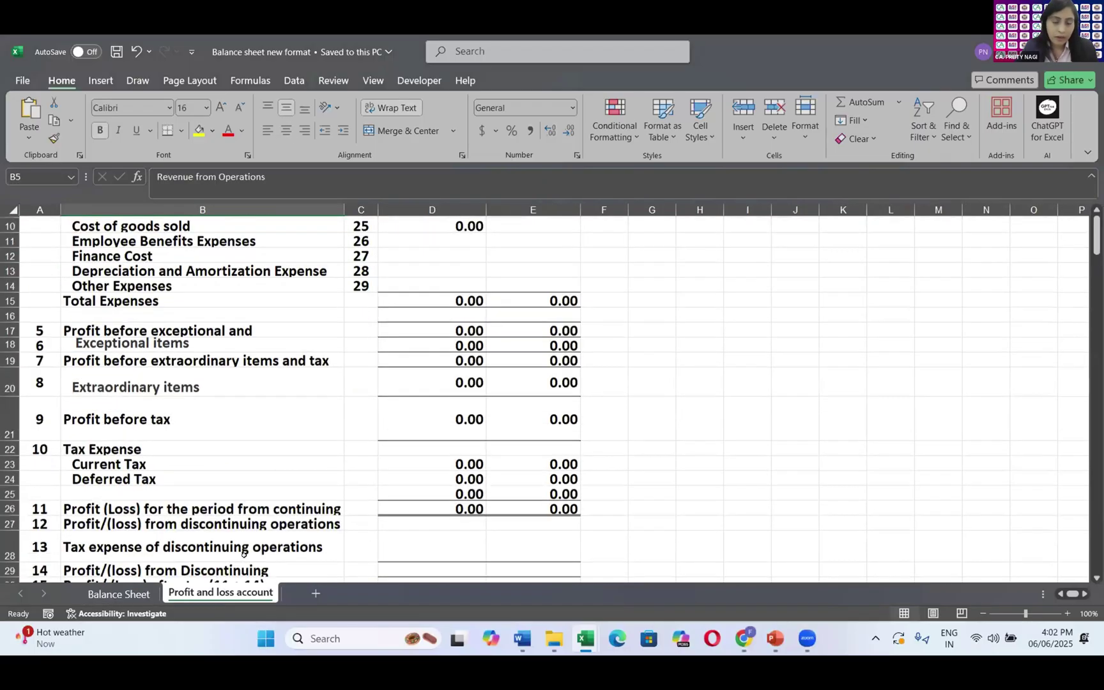
scroll(280, 509, "up", 4)
scroll(280, 508, "up", 8)
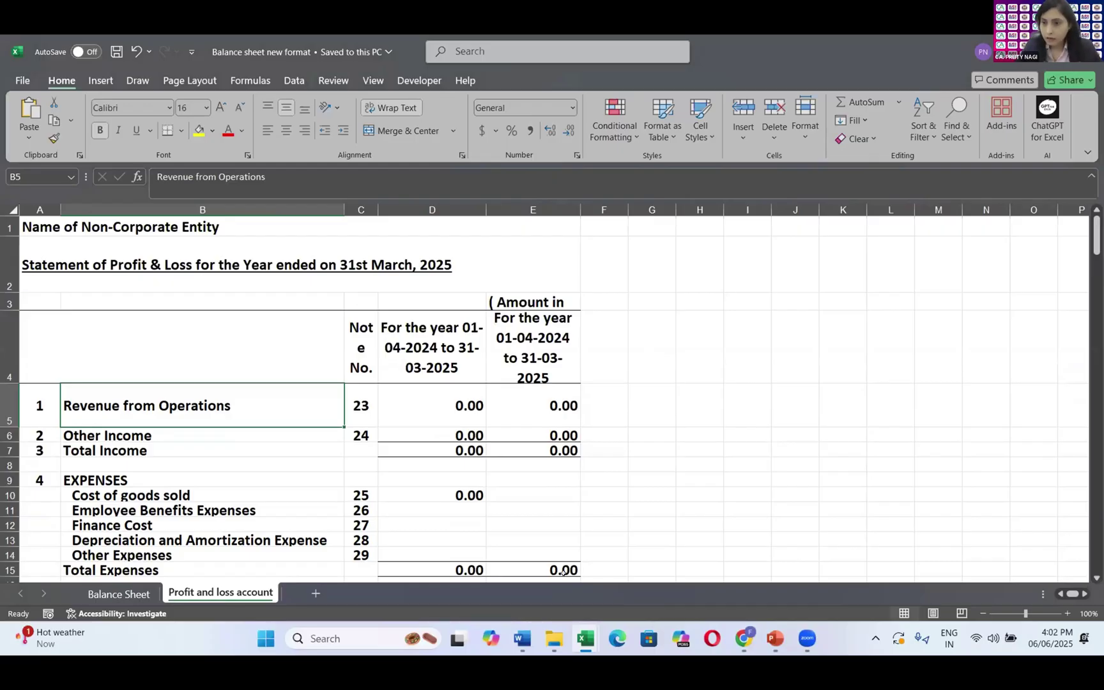
left_click(554, 638)
left_click(416, 391)
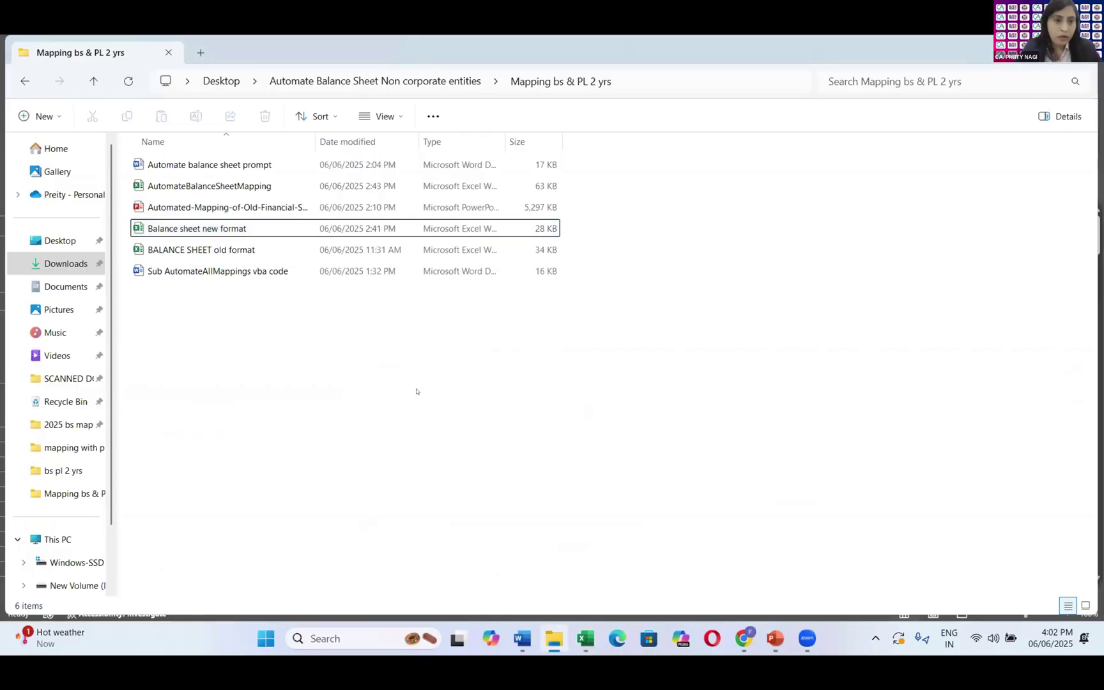
Step: Open AutomateBalanceSheetMapping on its Mapping sheet pairing old head names with new heads
double_click(277, 186)
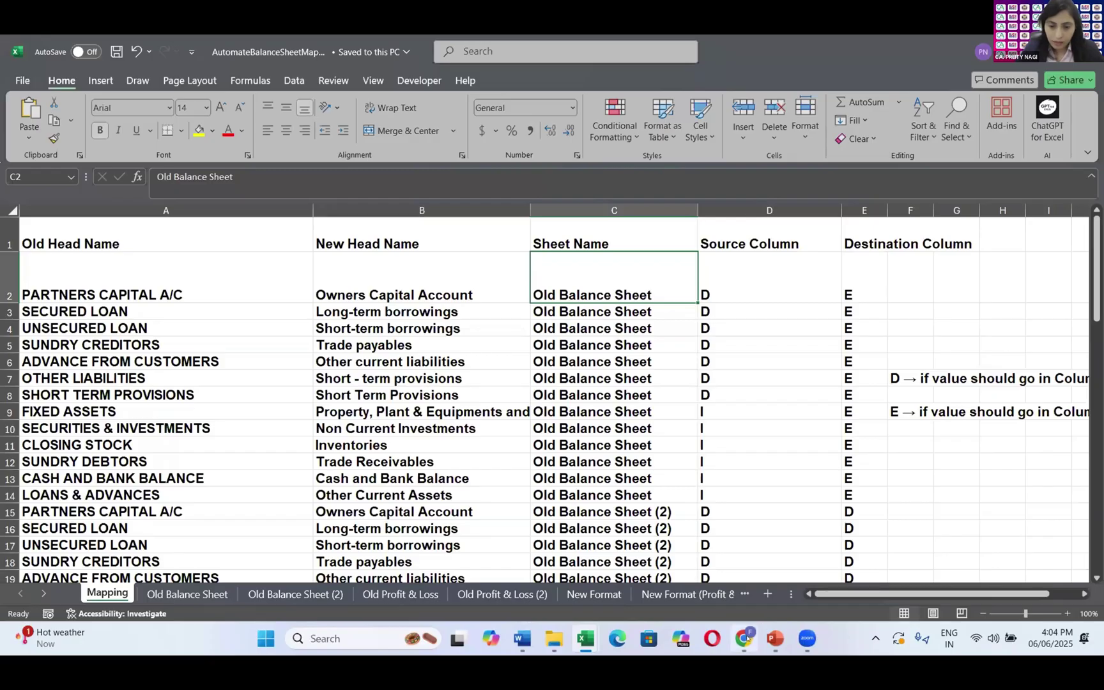
Step: Select and copy the whole Word macro prompt, then bring up ChatGPT's PL Data Mapping VBA chat
left_click(522, 638)
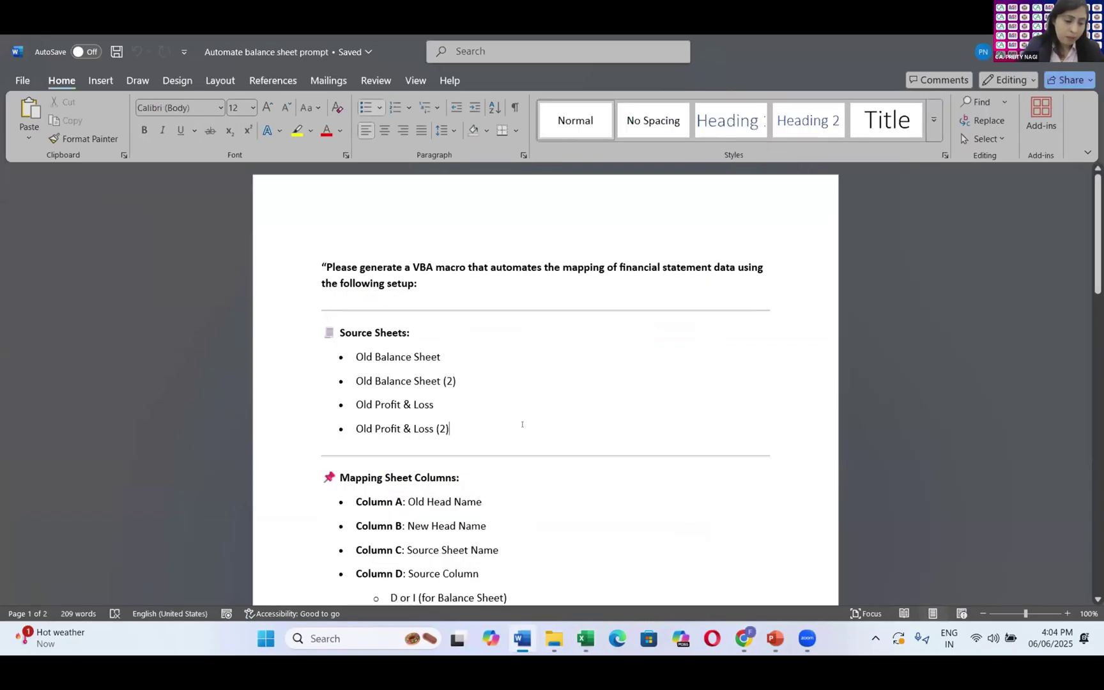
key("ctrl+a")
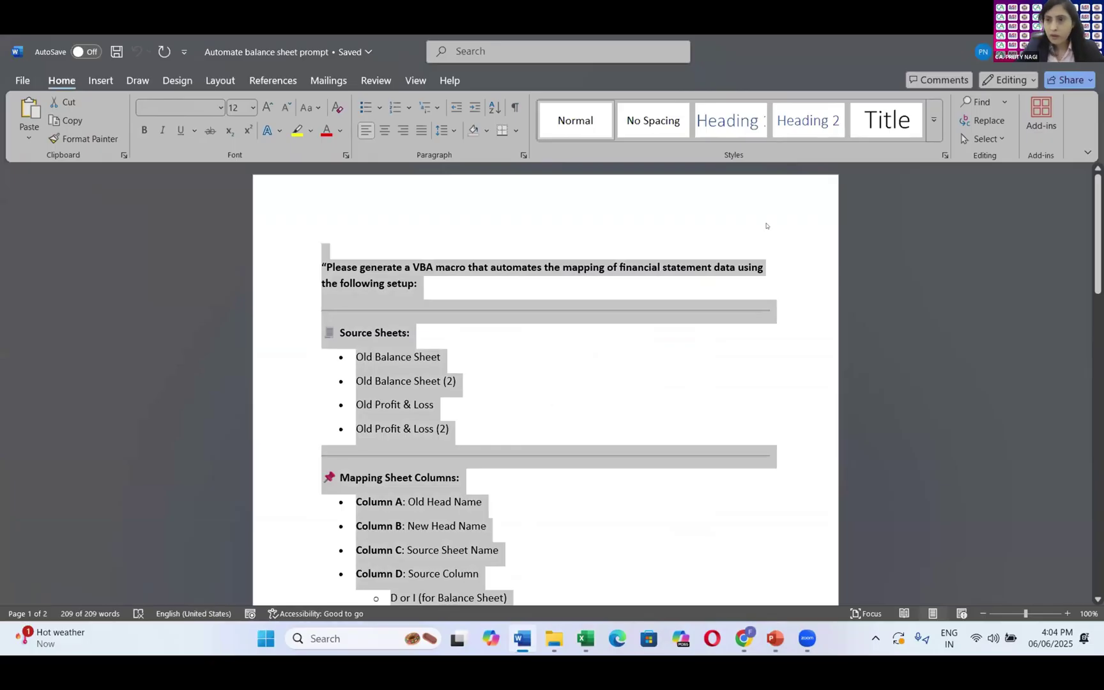
key("alt+Tab")
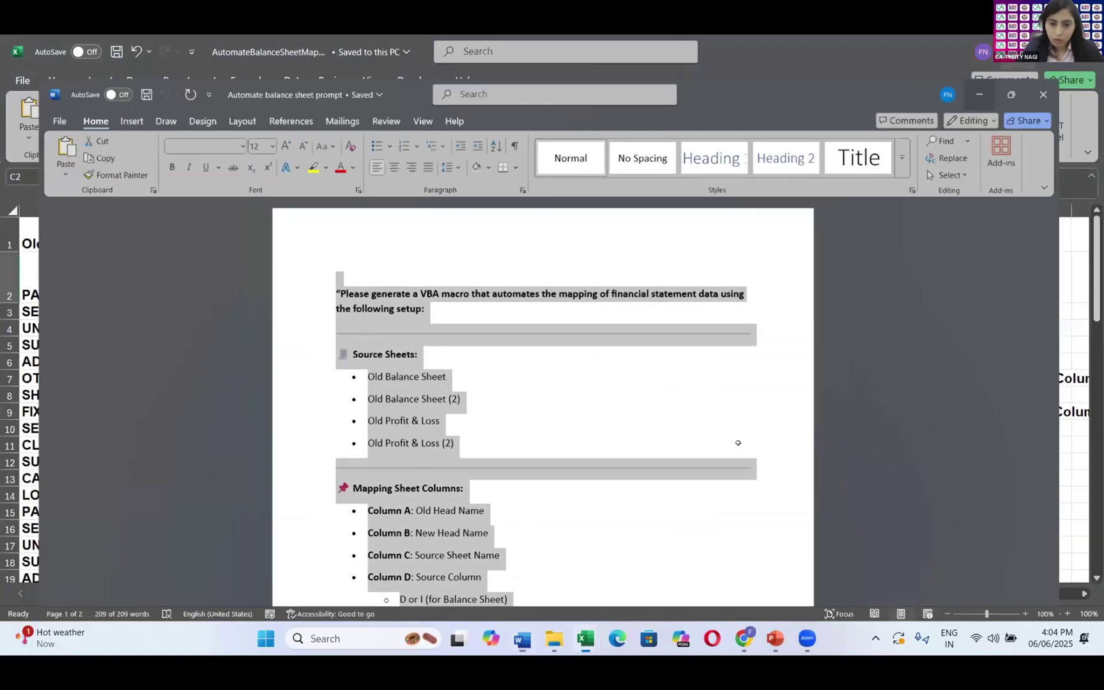
left_click(744, 637)
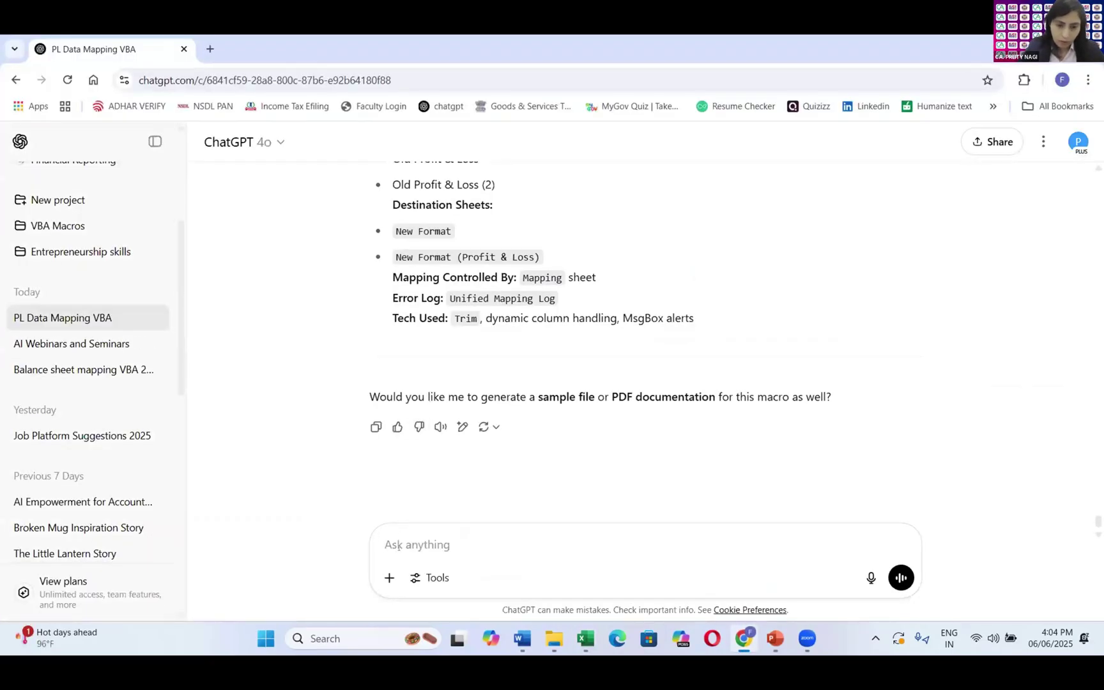
Step: Paste the financial statement mapping VBA macro prompt into ChatGPT and send it
key("ctrl+v")
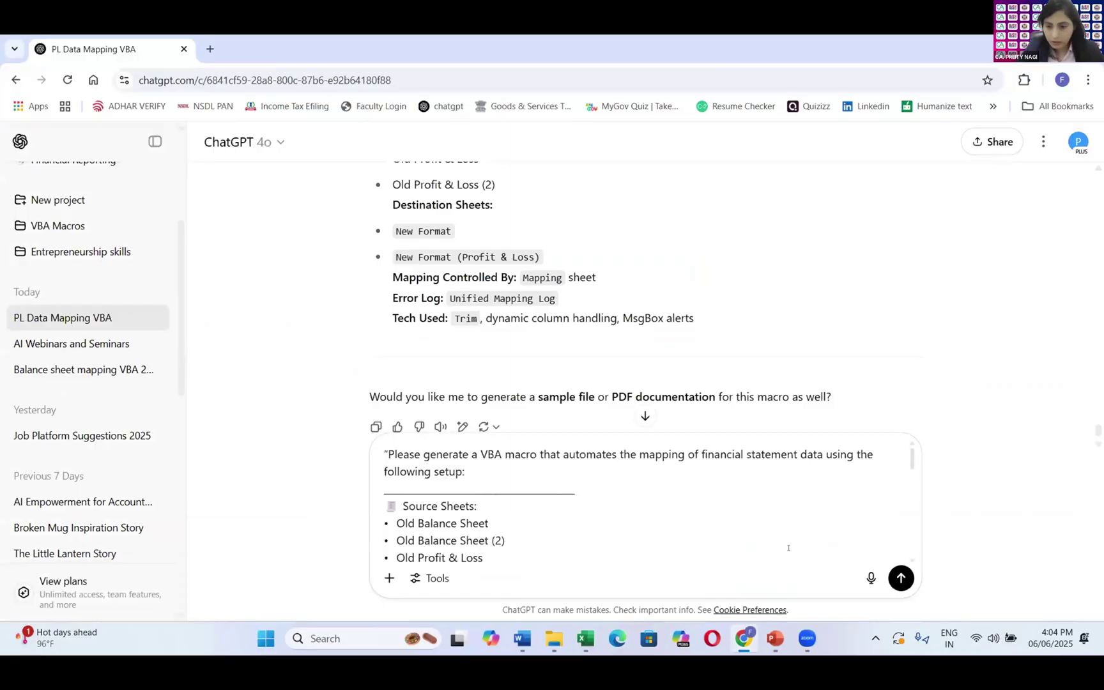
left_click(900, 578)
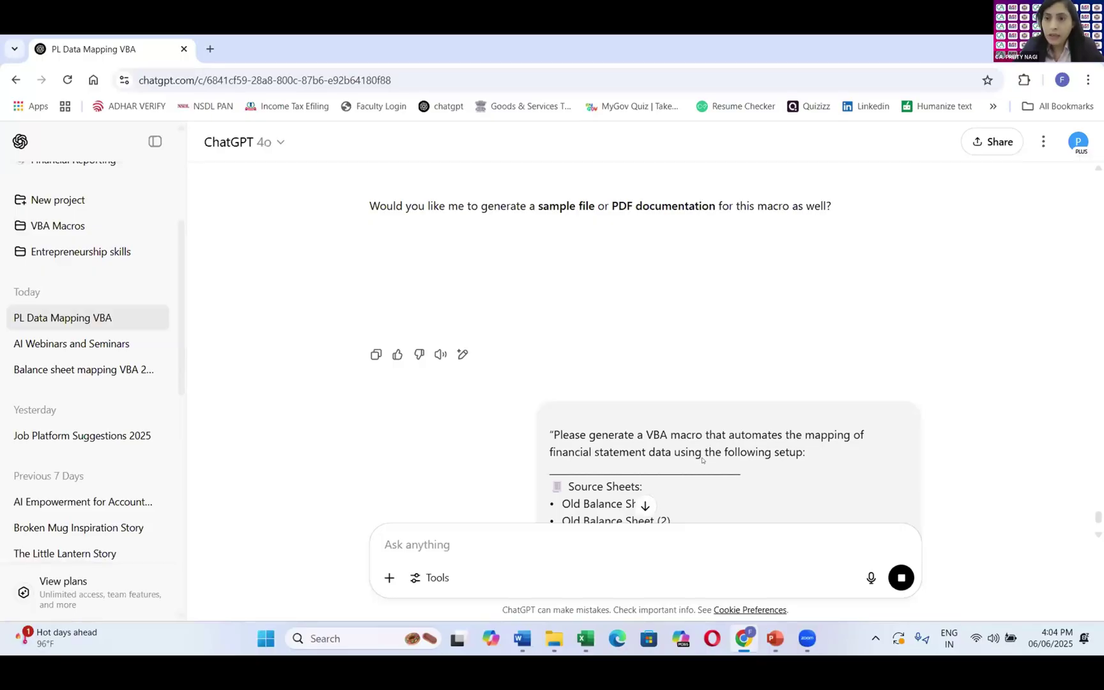
Step: Scroll through the Word prompt document, then return to ChatGPT's AutomateAllMappings macro reply
left_click(525, 641)
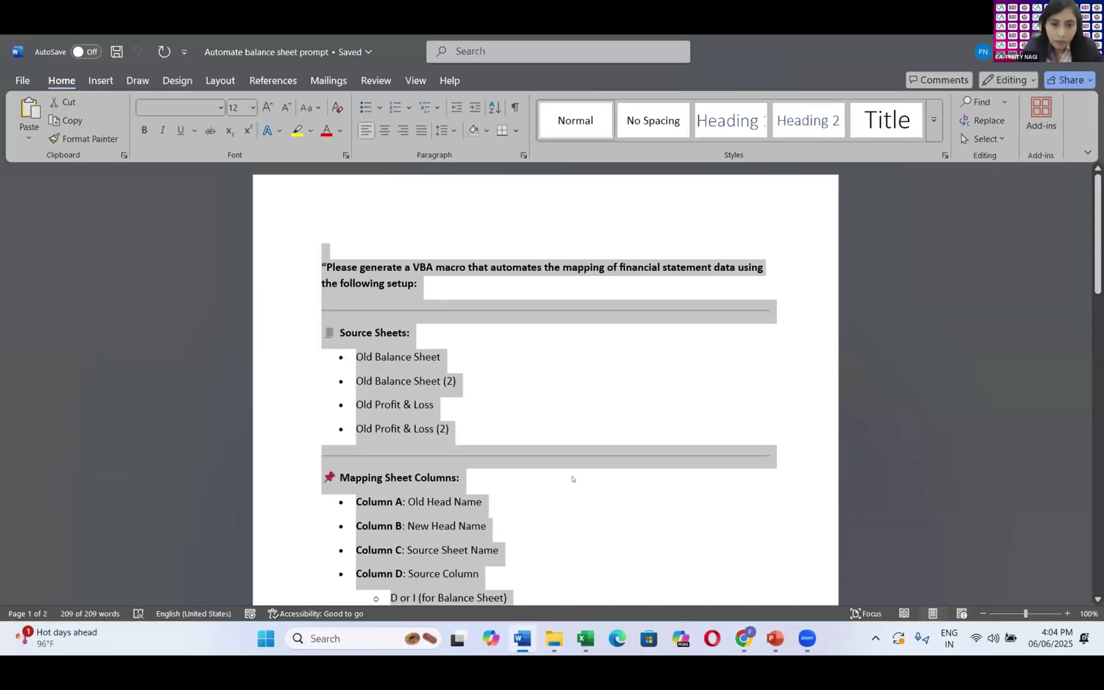
left_click(573, 391)
scroll(573, 392, "down", 6)
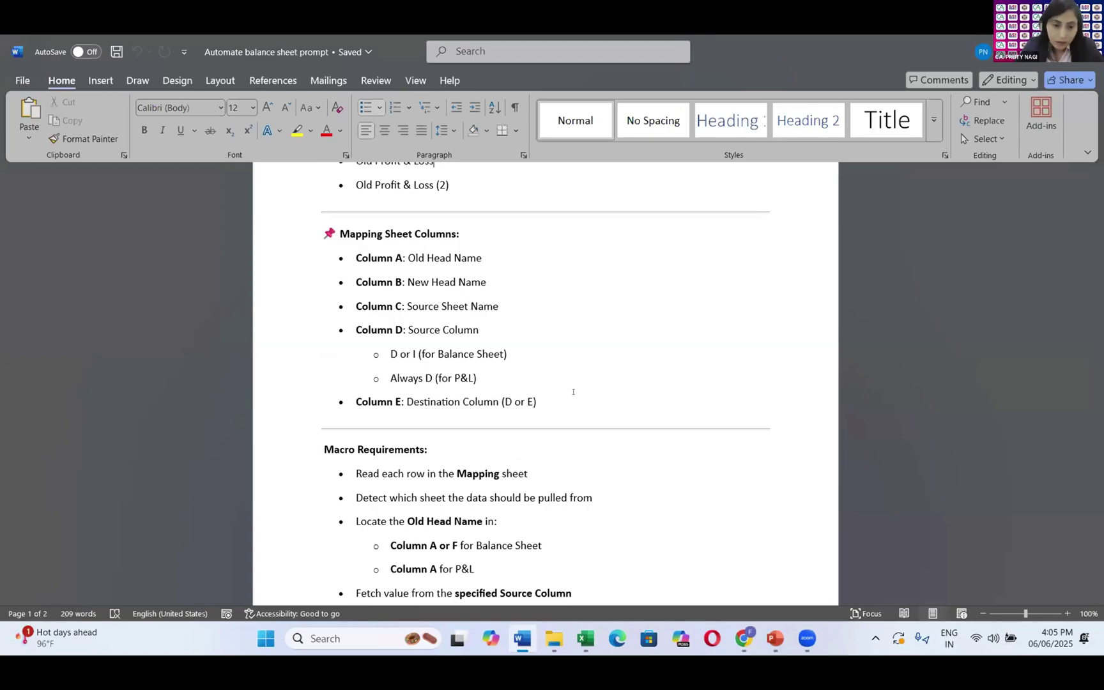
scroll(538, 428, "down", 3)
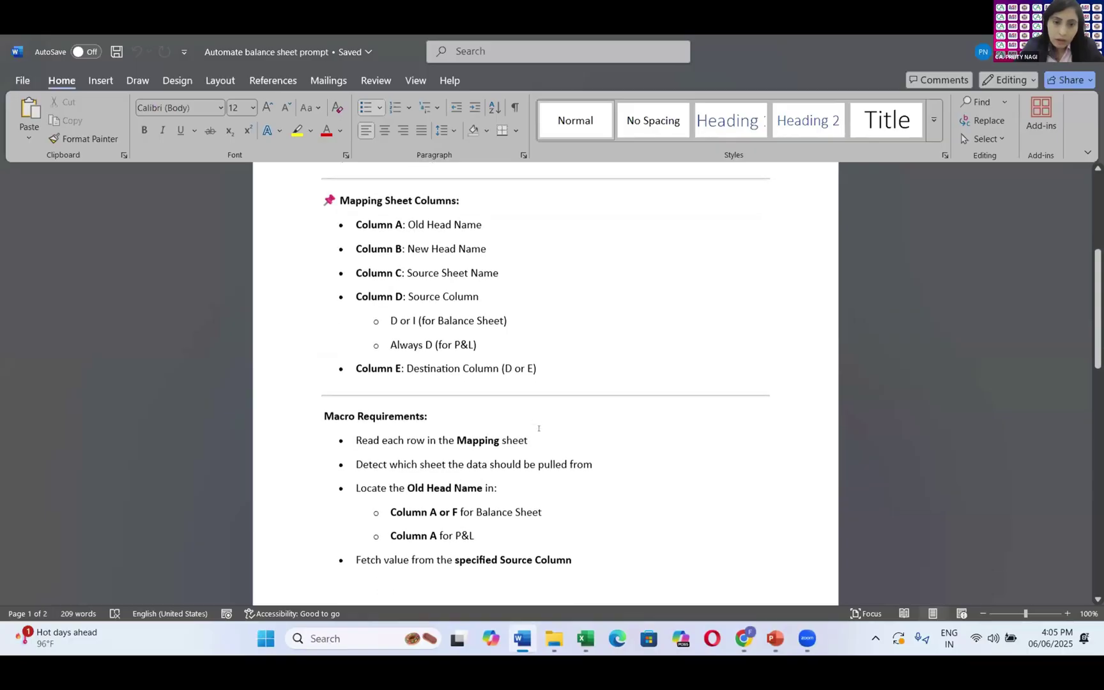
scroll(539, 428, "down", 2)
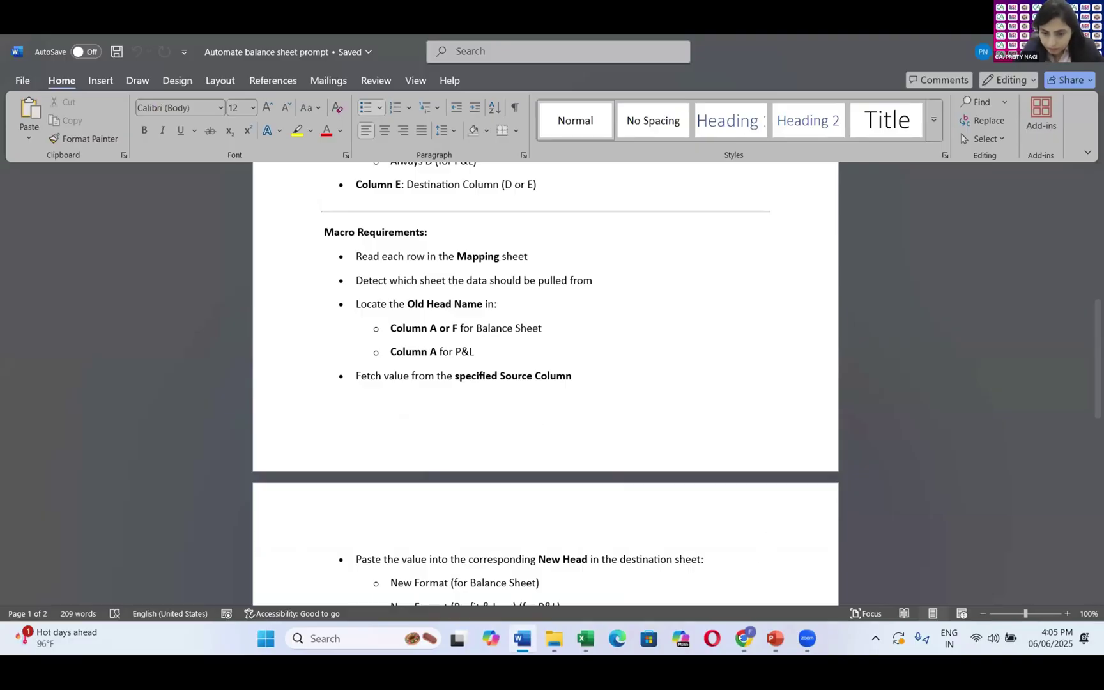
left_click(743, 638)
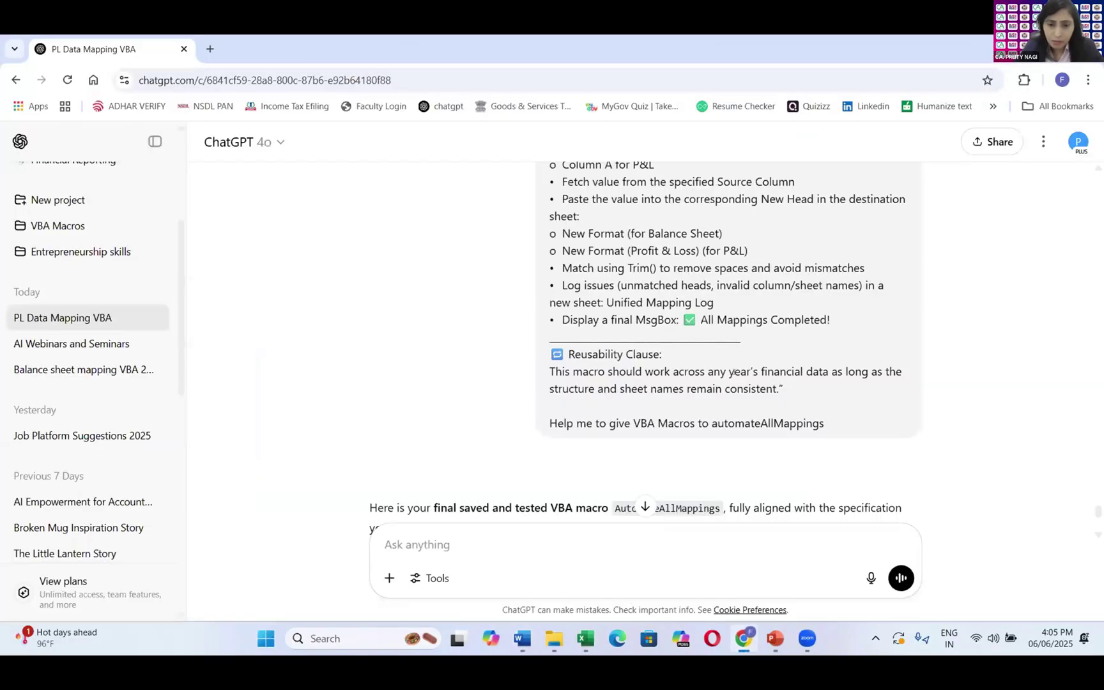
Step: Copy the AutomateAllMappings VBA macro code from ChatGPT's reply
scroll(733, 372, "down", 7)
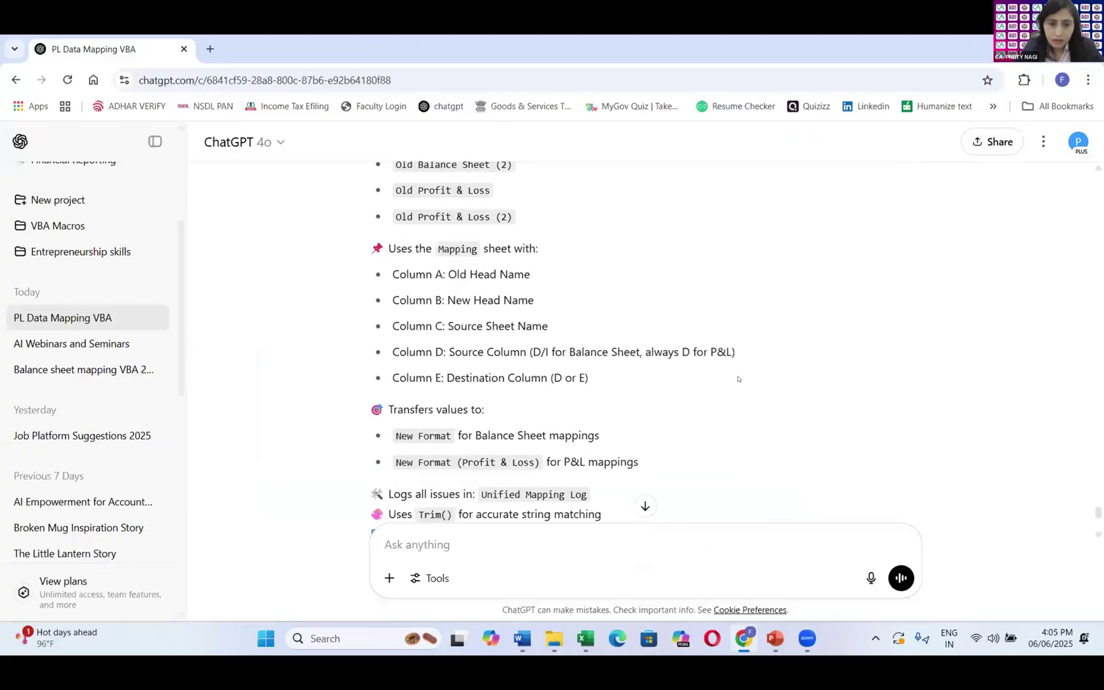
scroll(738, 379, "down", 10)
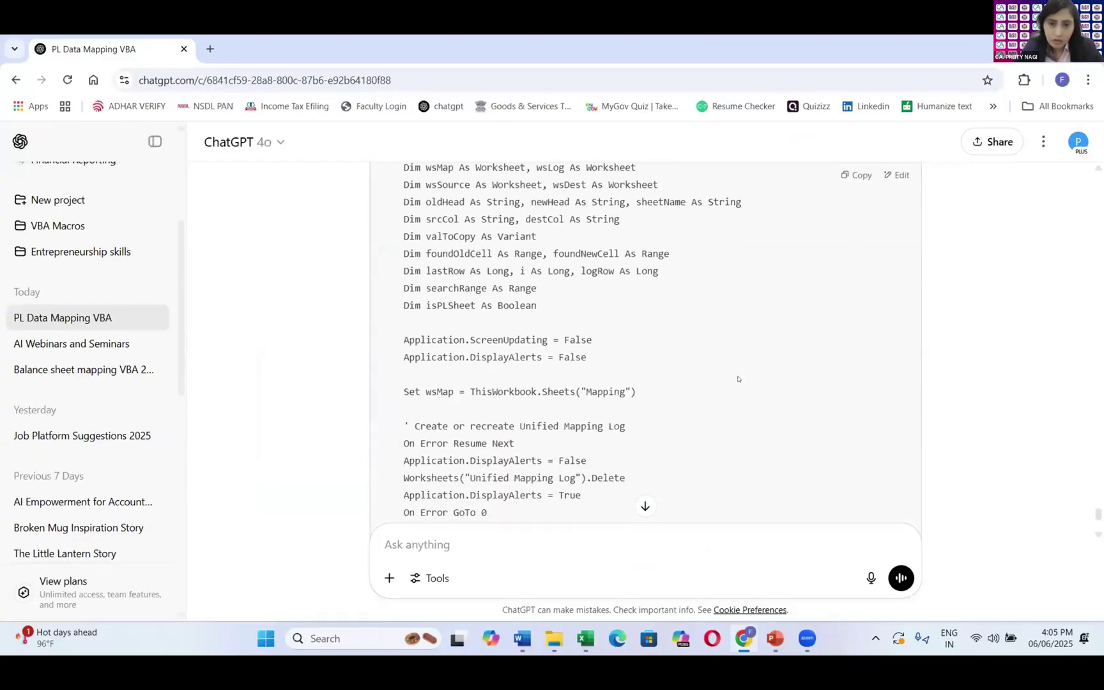
scroll(738, 379, "down", 12)
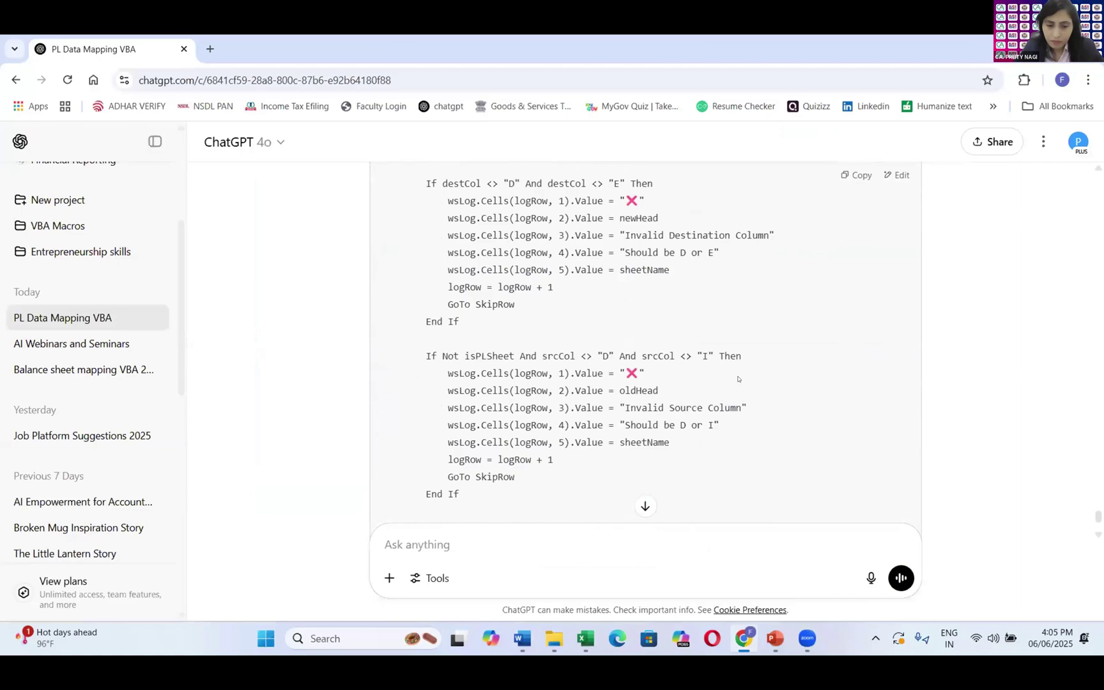
scroll(737, 379, "down", 9)
scroll(759, 354, "up", 7)
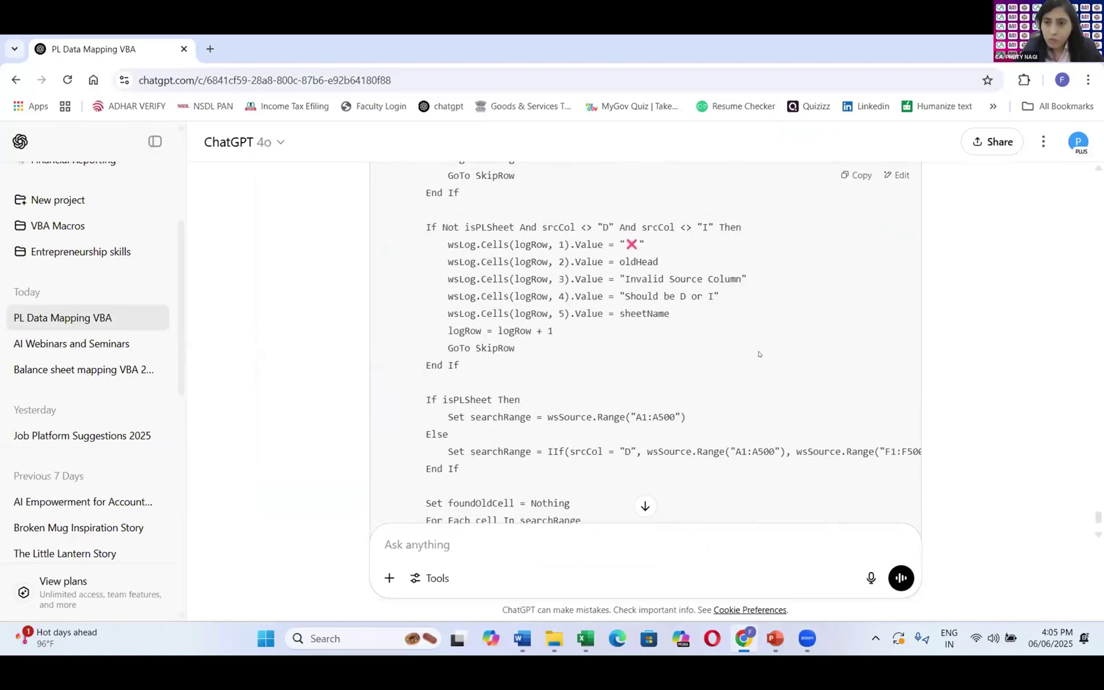
scroll(759, 354, "up", 1)
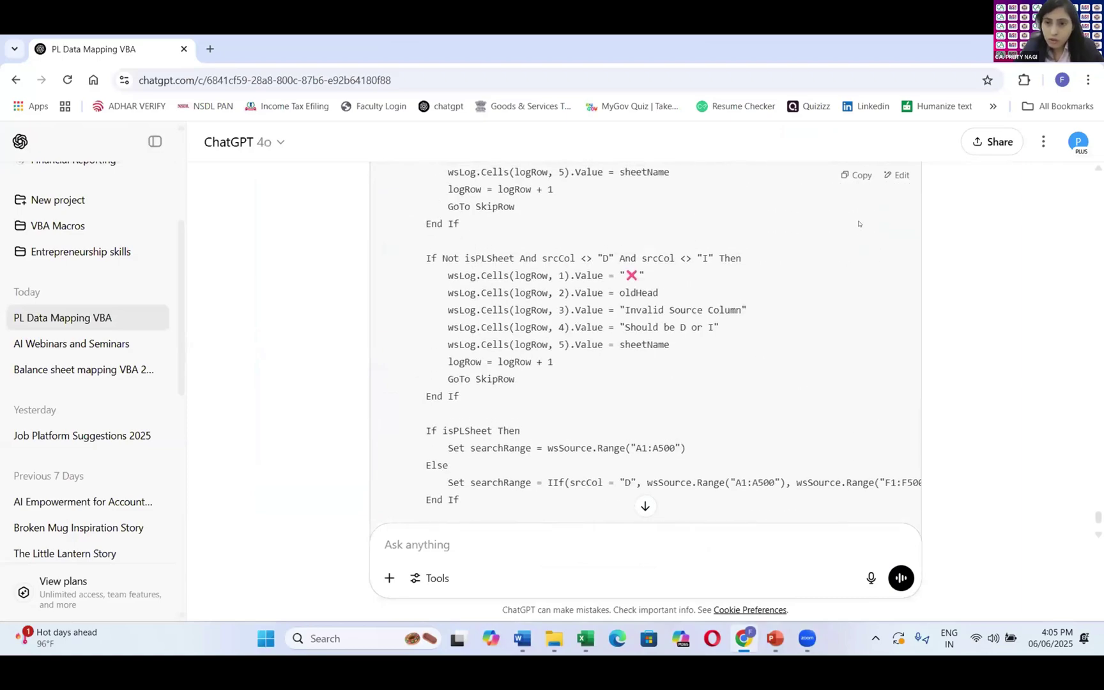
left_click(841, 177)
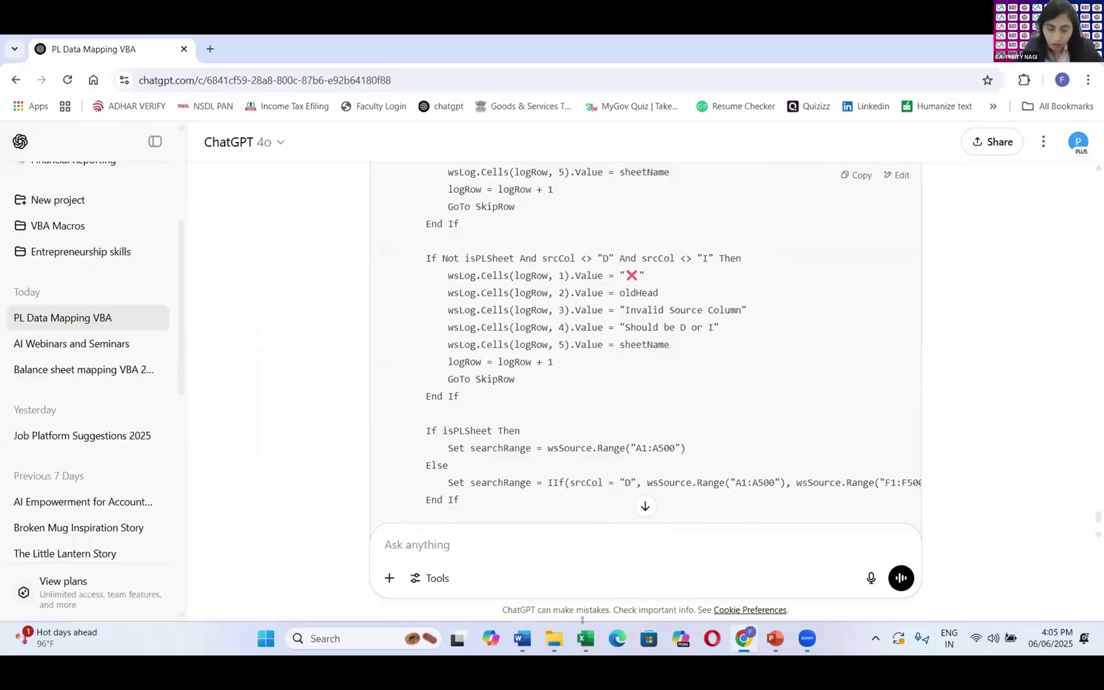
Step: Close the old-format and new-format balance sheet workbooks from the Excel taskbar previews
mouse_move(583, 637)
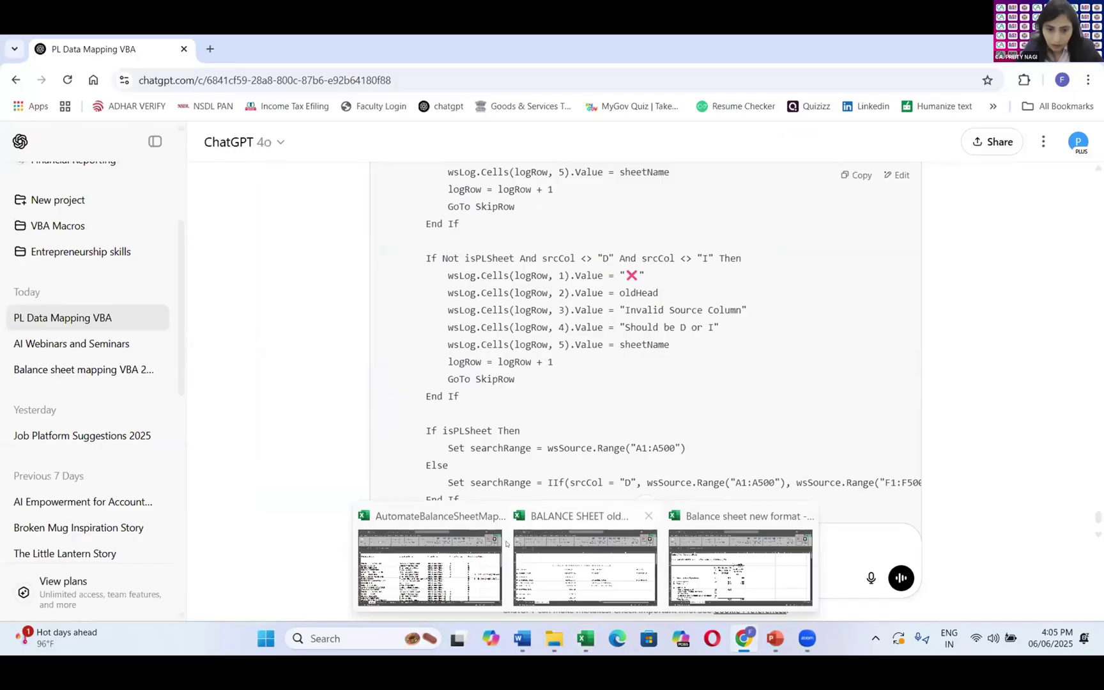
left_click(648, 515)
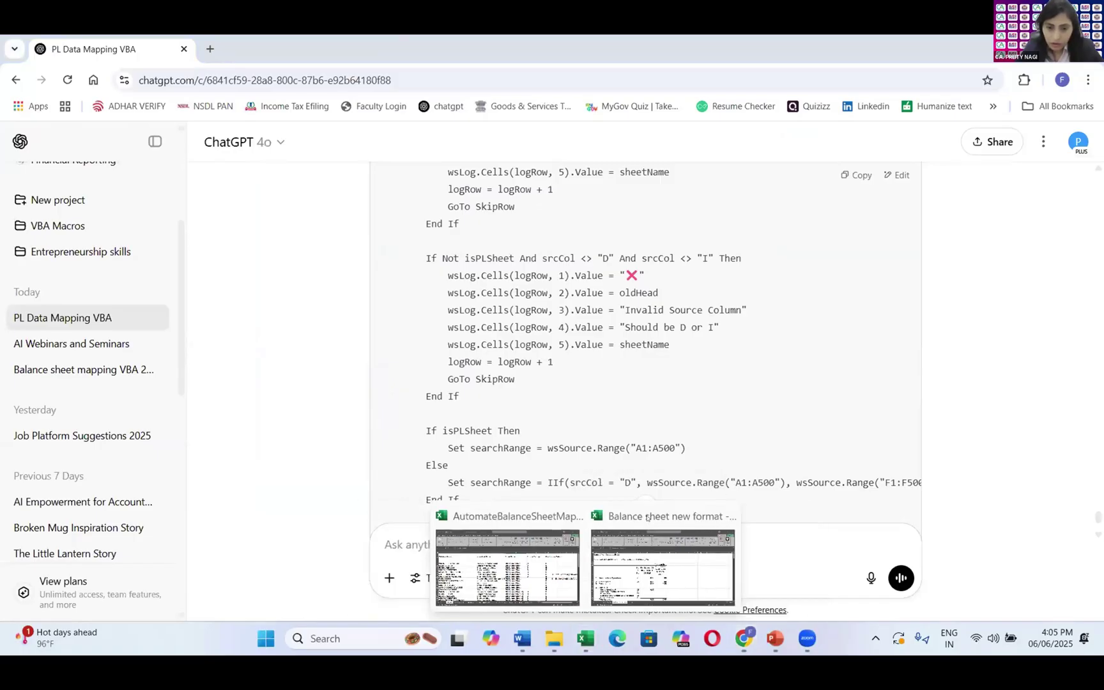
left_click(725, 516)
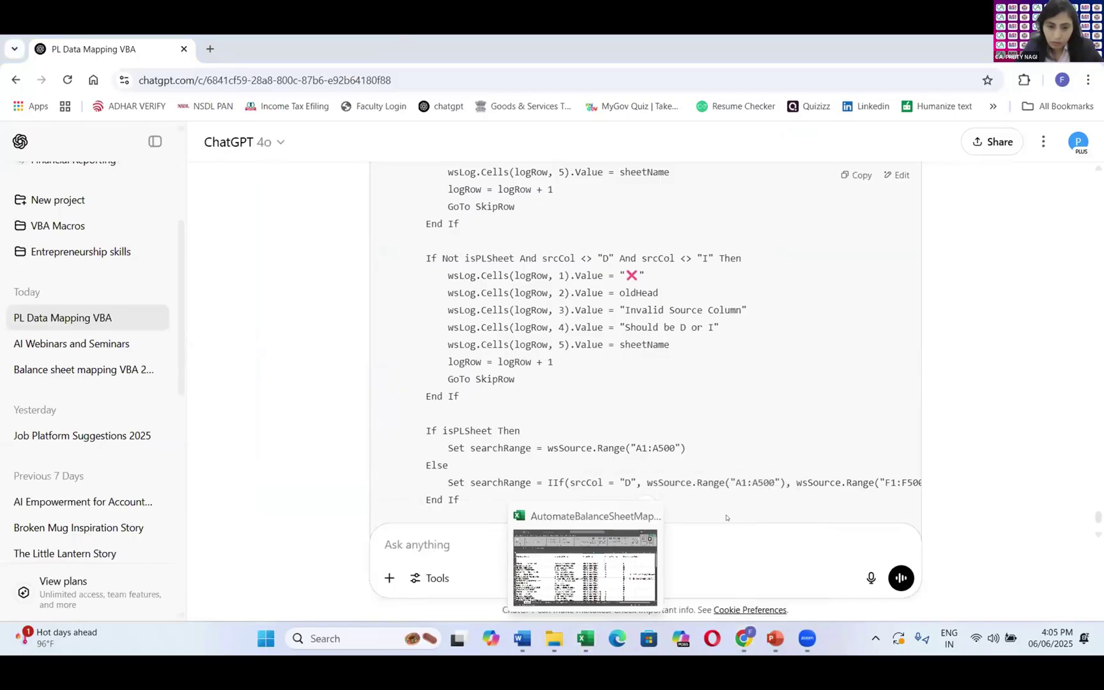
Step: Review AutomateBalanceSheetMapping's Mapping sheet and both Old Balance Sheet tabs
left_click(598, 543)
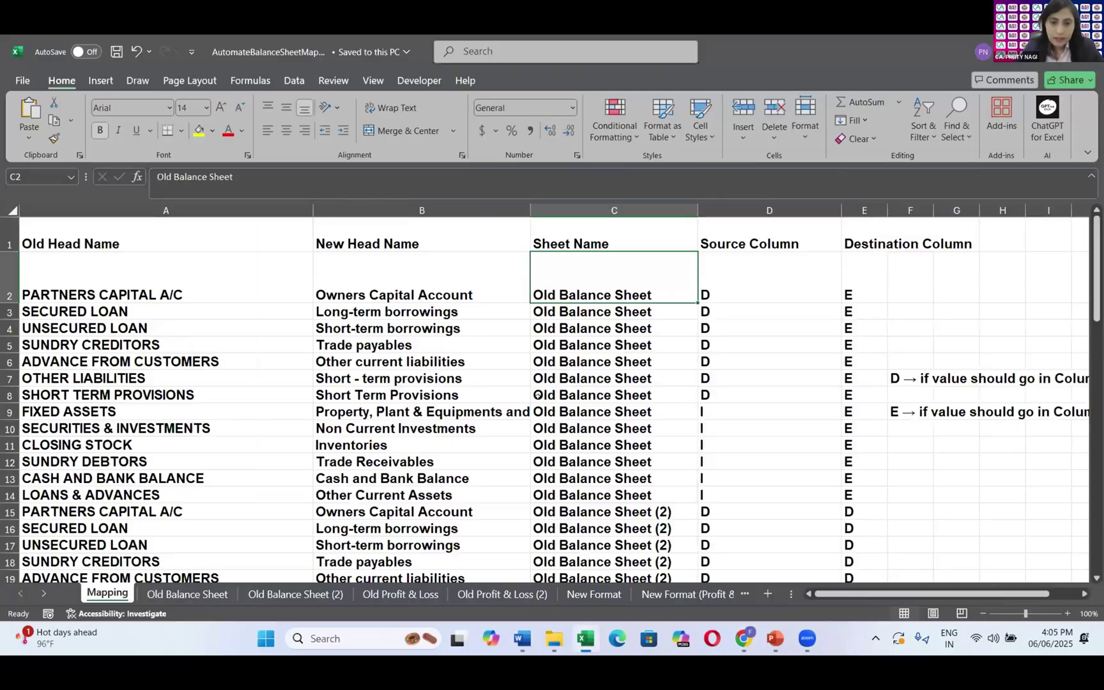
scroll(537, 399, "down", 1)
scroll(537, 400, "down", 2)
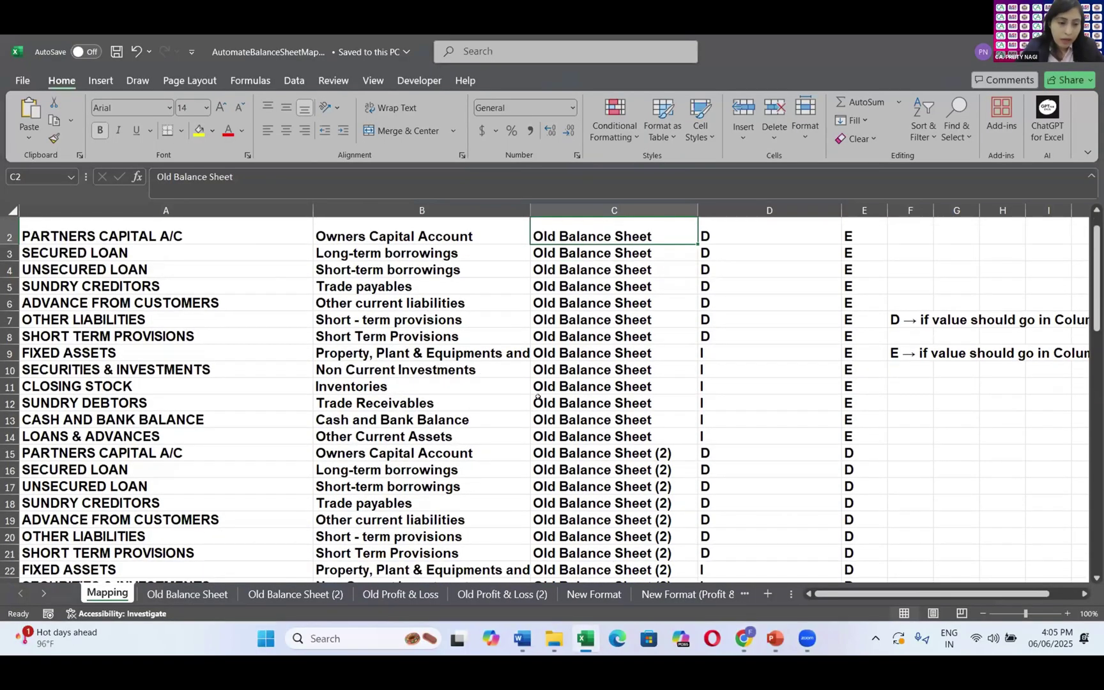
left_click(188, 594)
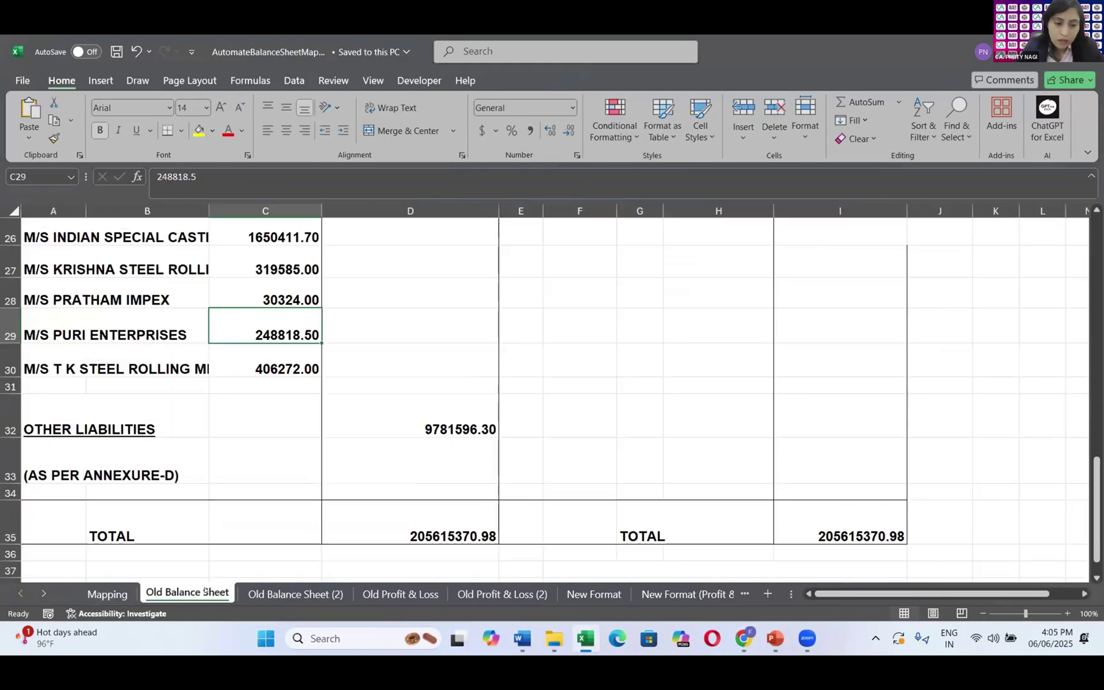
scroll(289, 444, "up", 8)
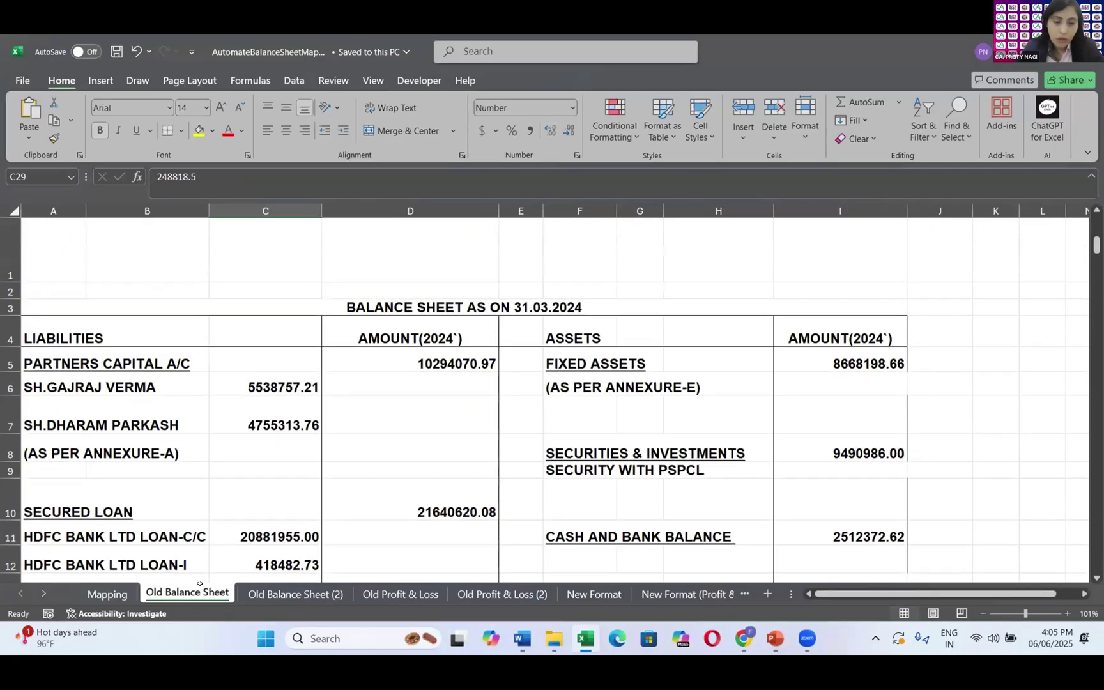
left_click(306, 595)
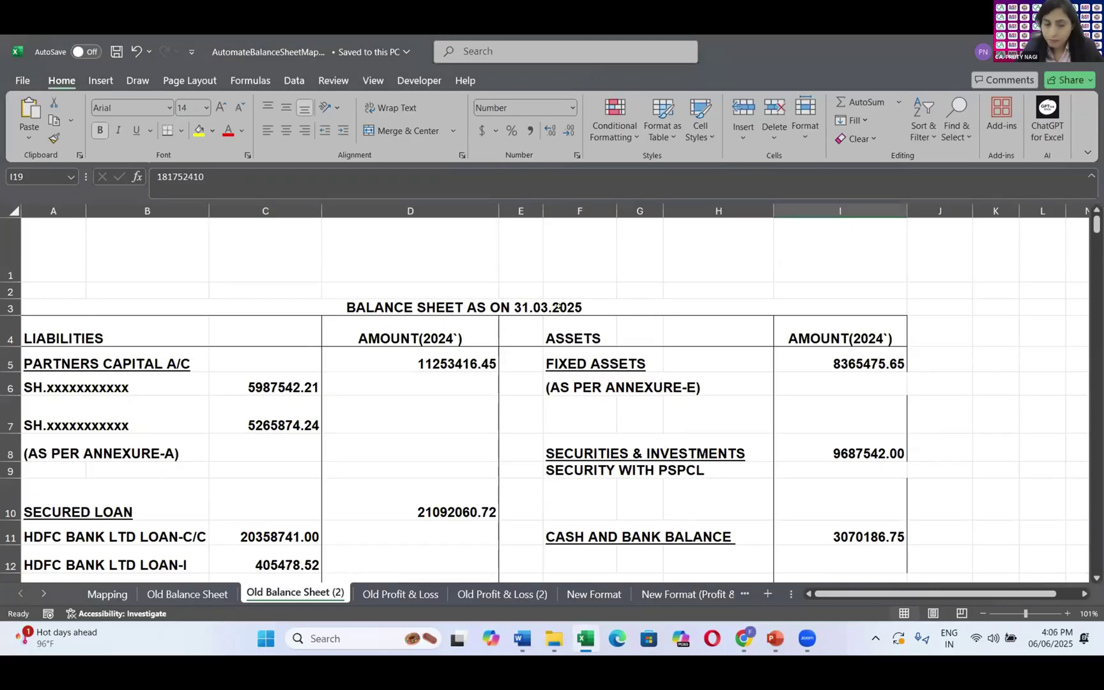
Step: Review both Old Profit & Loss sheets and the New Format balance sheet template
left_click(399, 593)
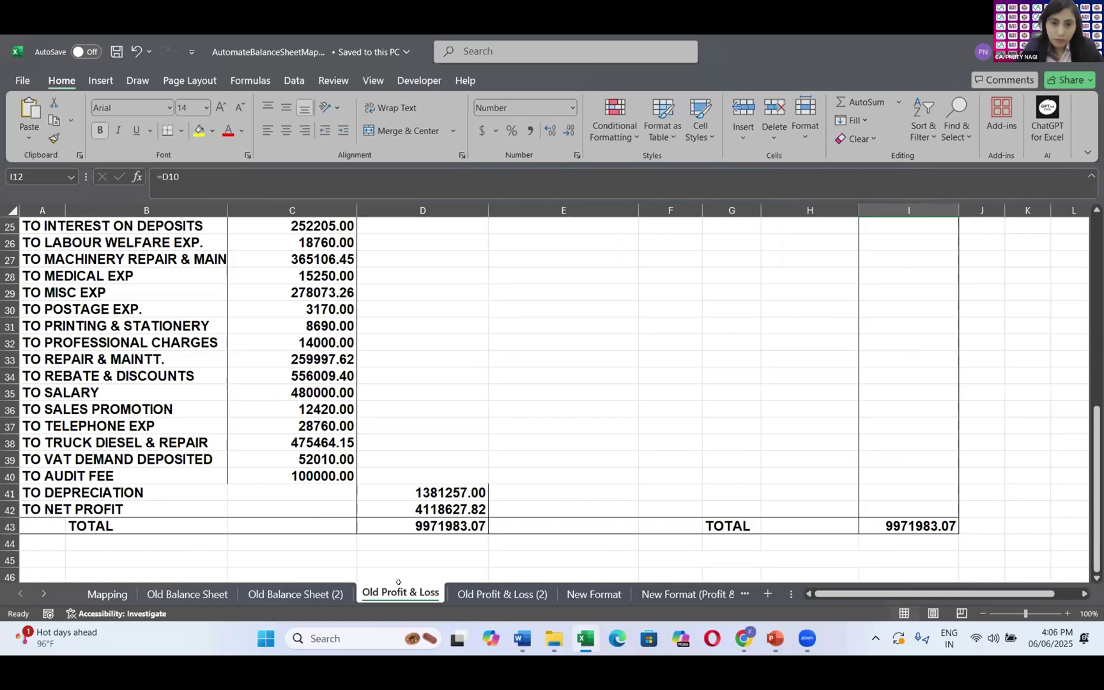
scroll(399, 582, "up", 8)
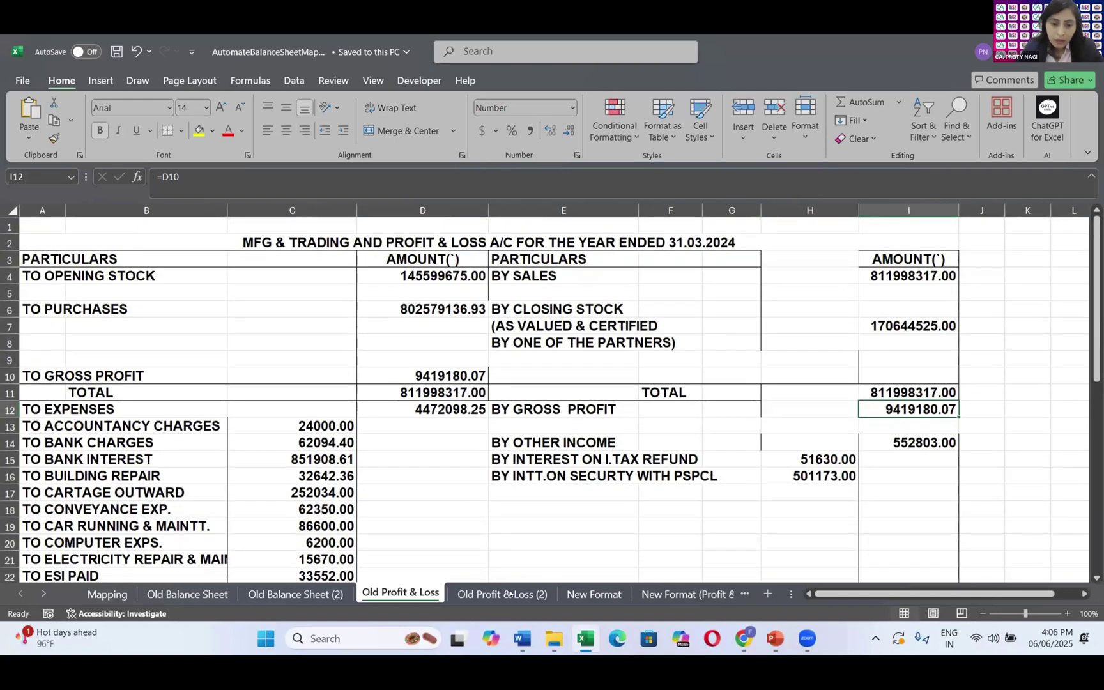
left_click(509, 594)
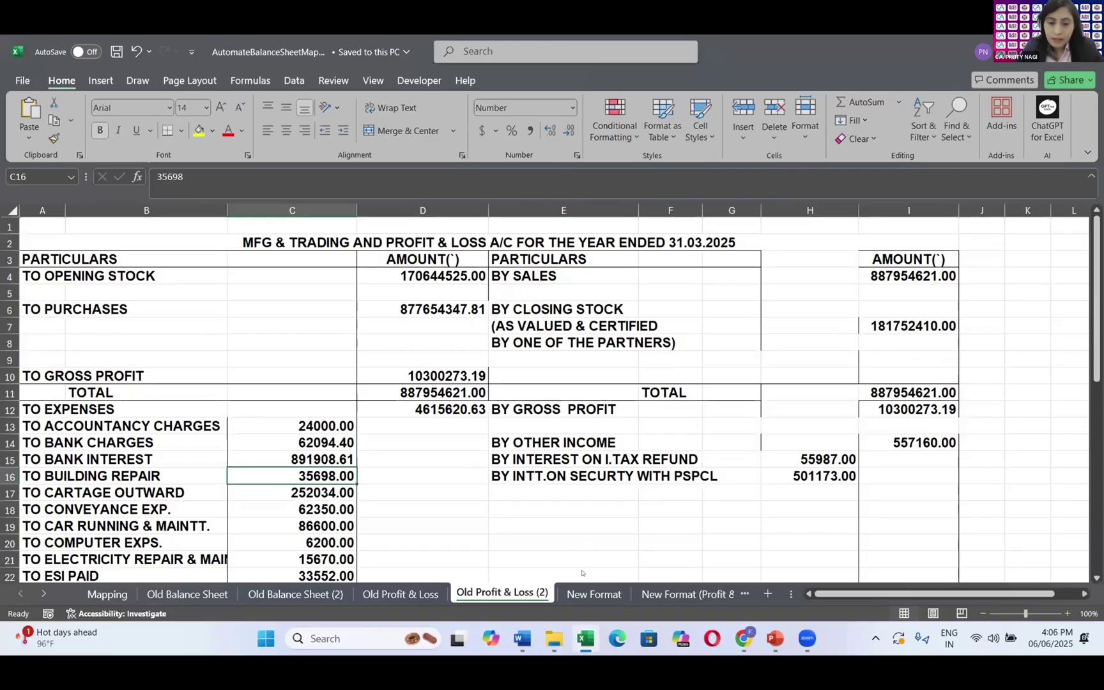
left_click(594, 593)
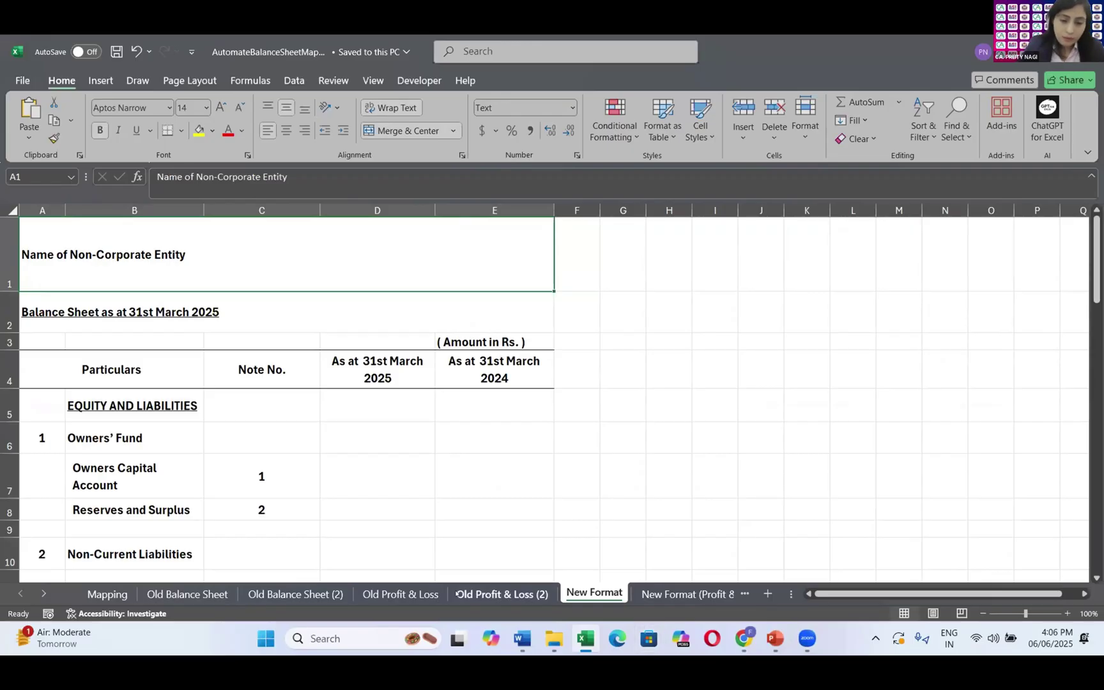
scroll(462, 454, "down", 8)
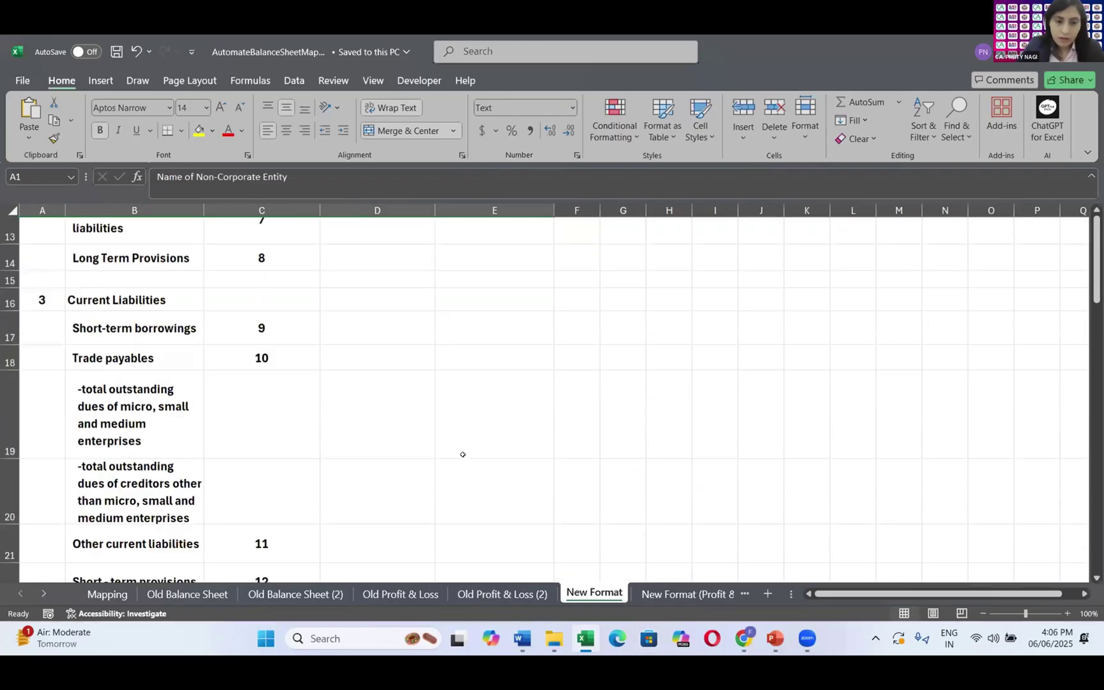
scroll(463, 454, "up", 10)
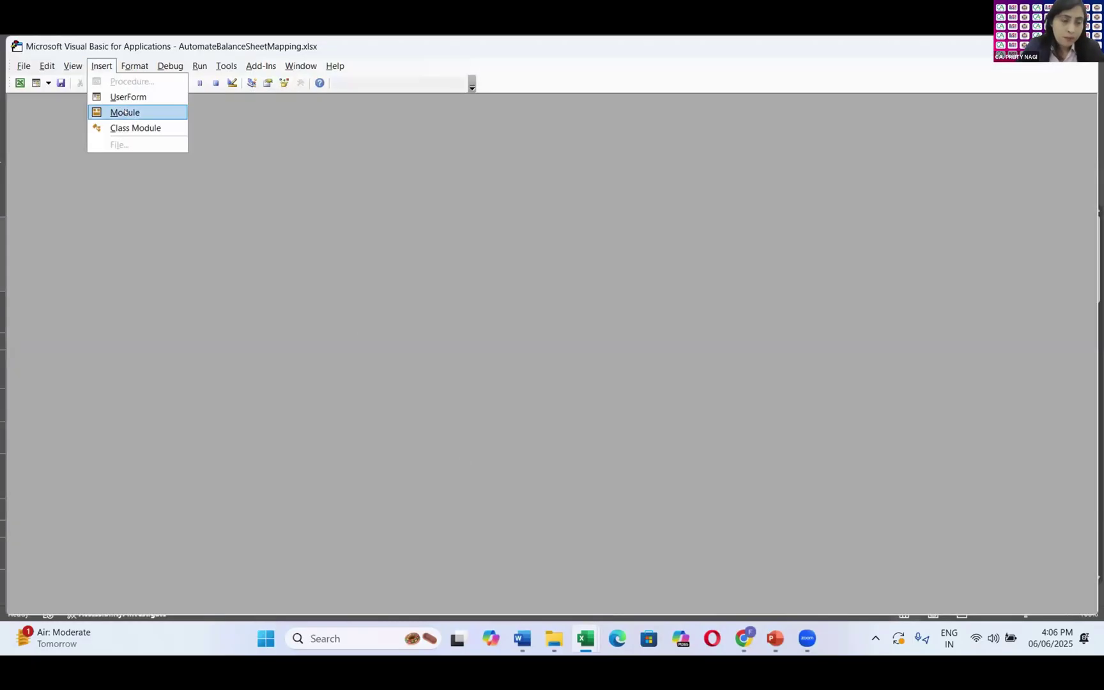
Step: Paste the AutomateAllMappings macro into a new Module1, close its code window, and switch to Excel
left_click(121, 112)
key("ctrl+v")
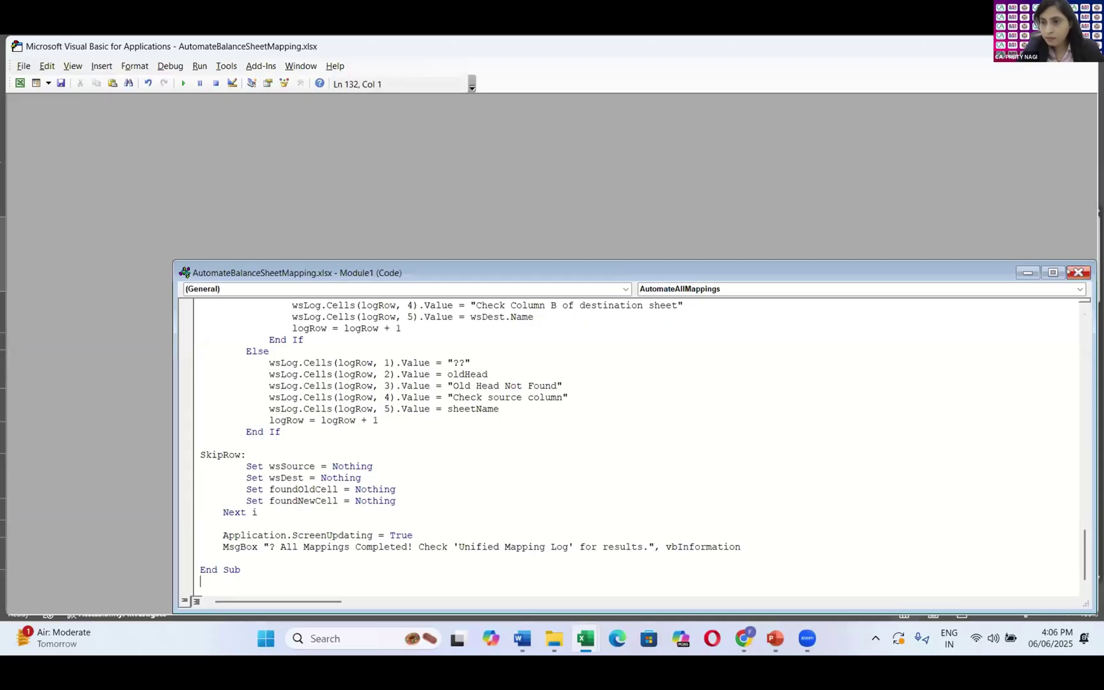
left_click(1077, 272)
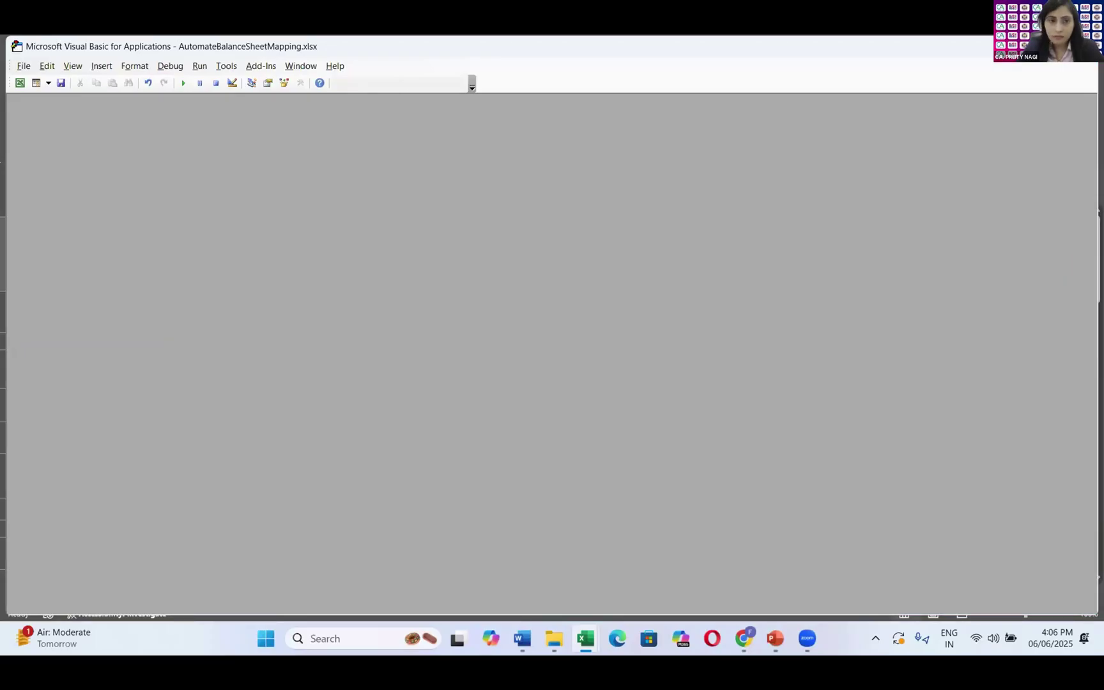
key("alt+F11")
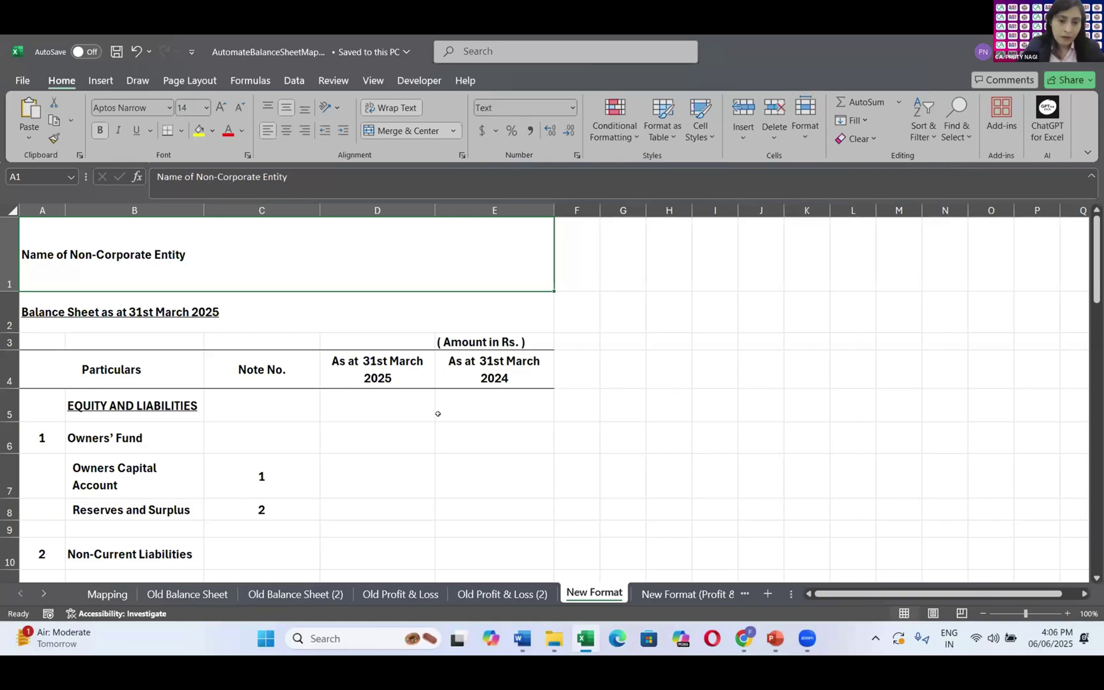
Step: Paste the same macro into a second new module, Module2, and return to Excel
key("alt+F11")
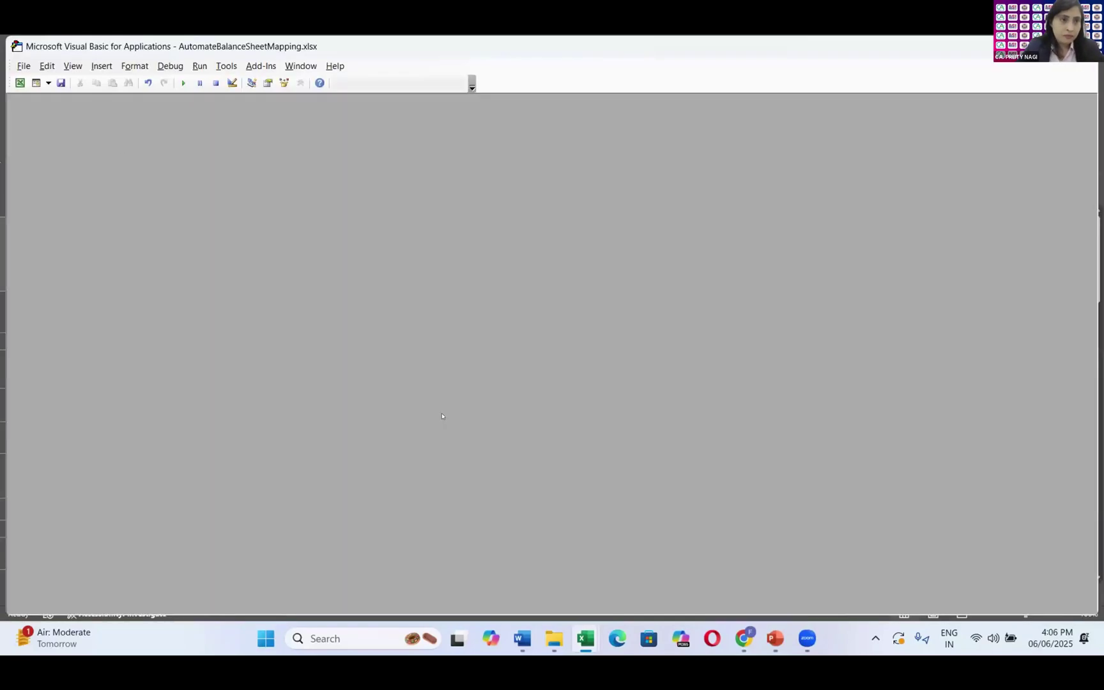
left_click(102, 67)
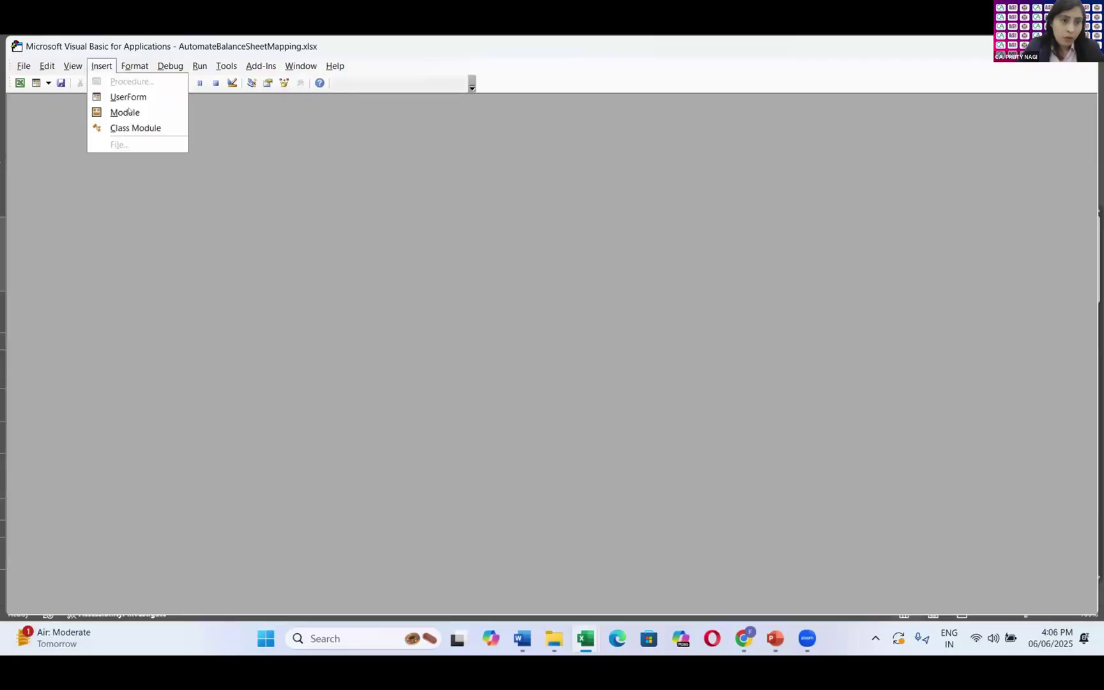
left_click(130, 113)
key("ctrl+v")
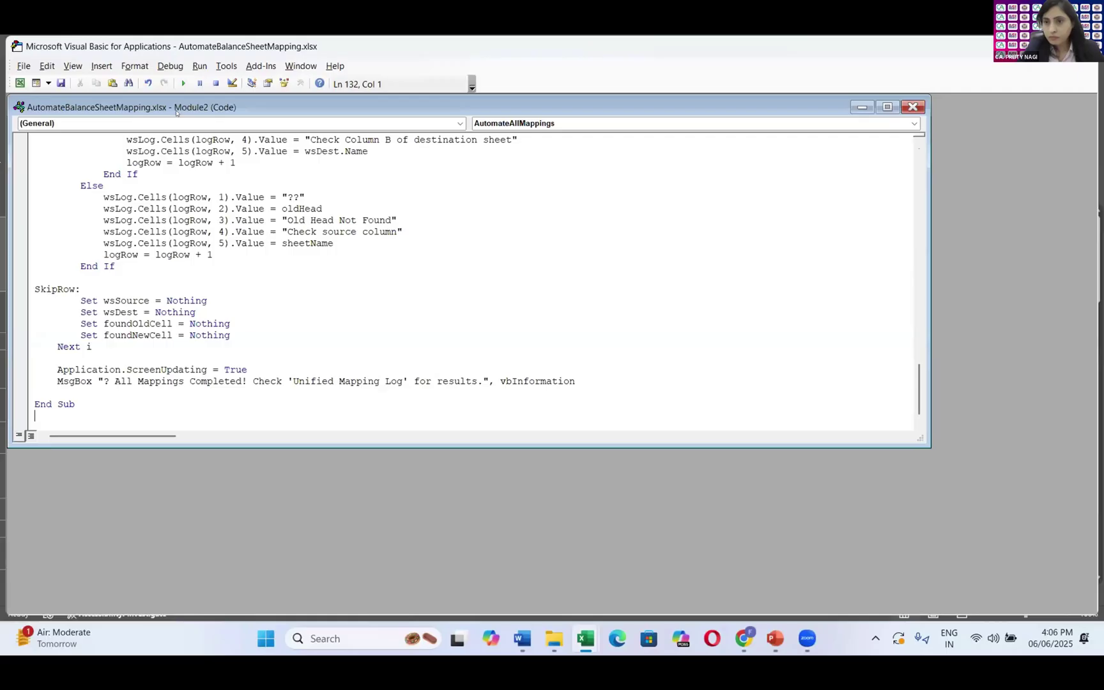
key("ctrl+F4")
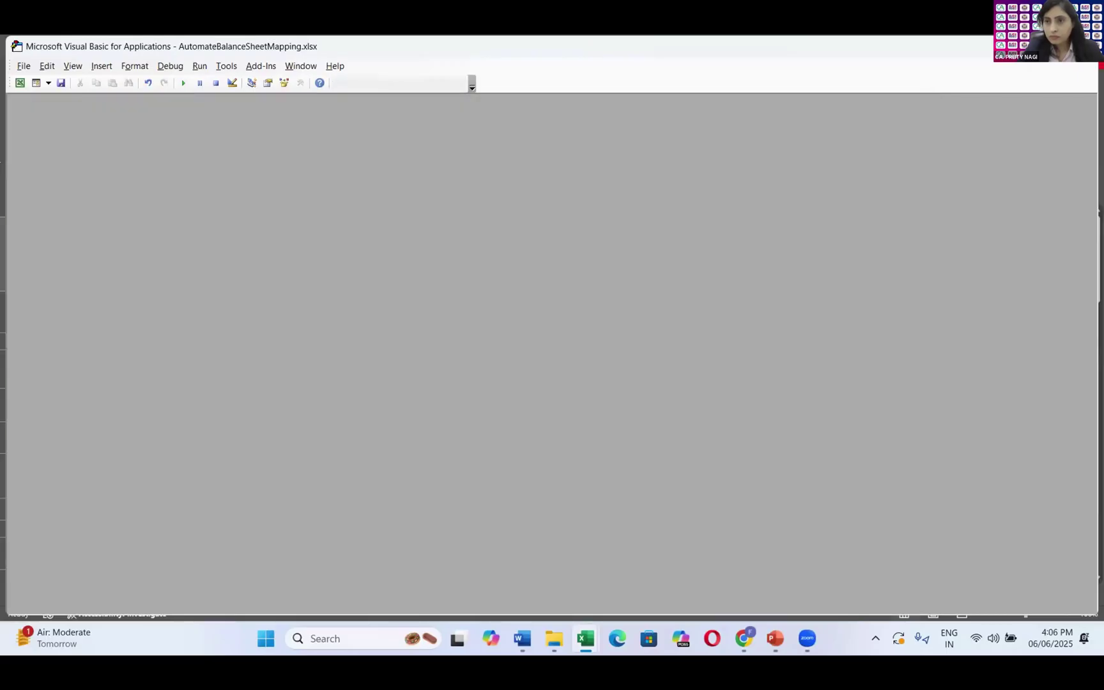
key("alt+F11")
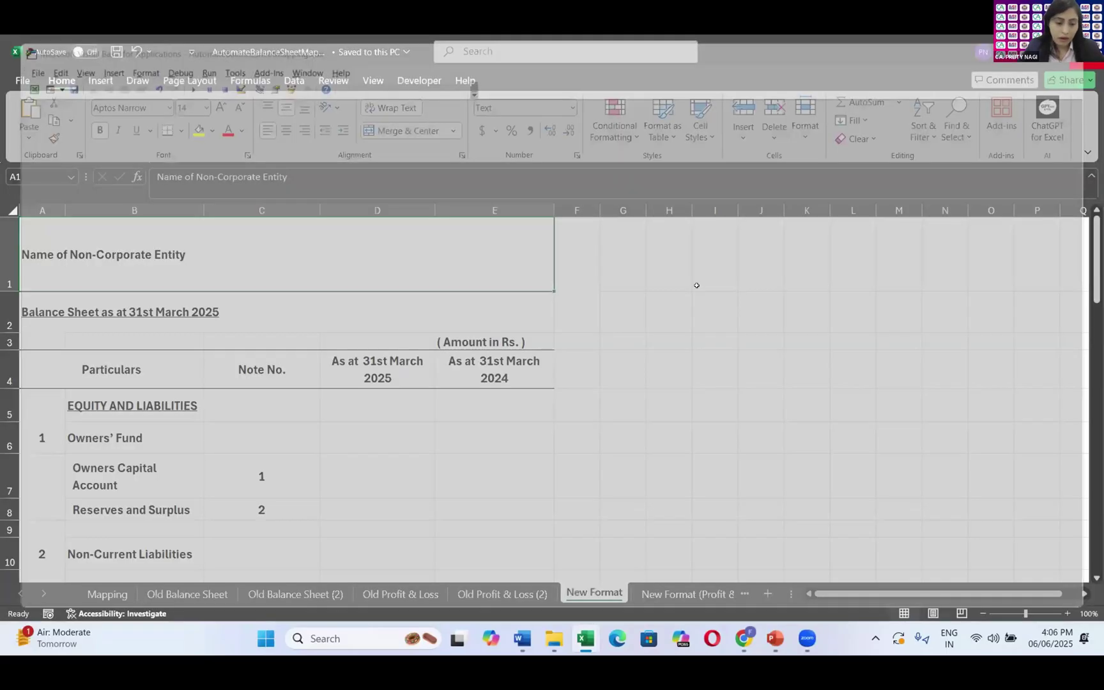
Step: Run Module2's AutomateAllMappings macro, acknowledge completion, then view the Old Profit & Loss and Old Balance Sheet tabs
key("alt+F8")
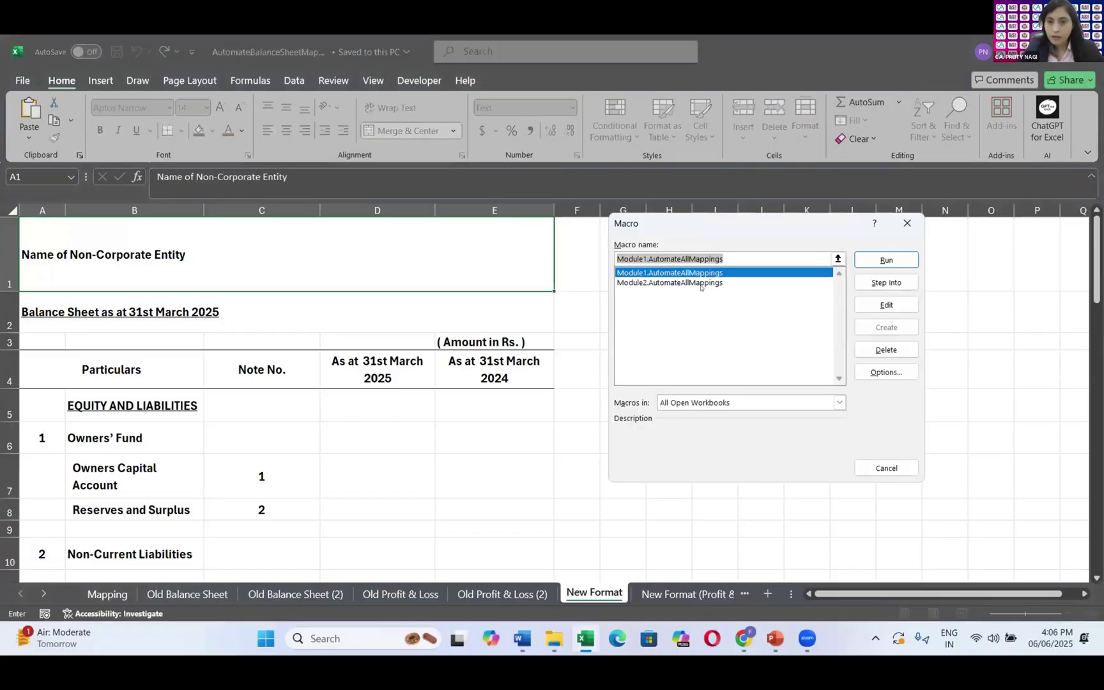
left_click(759, 282)
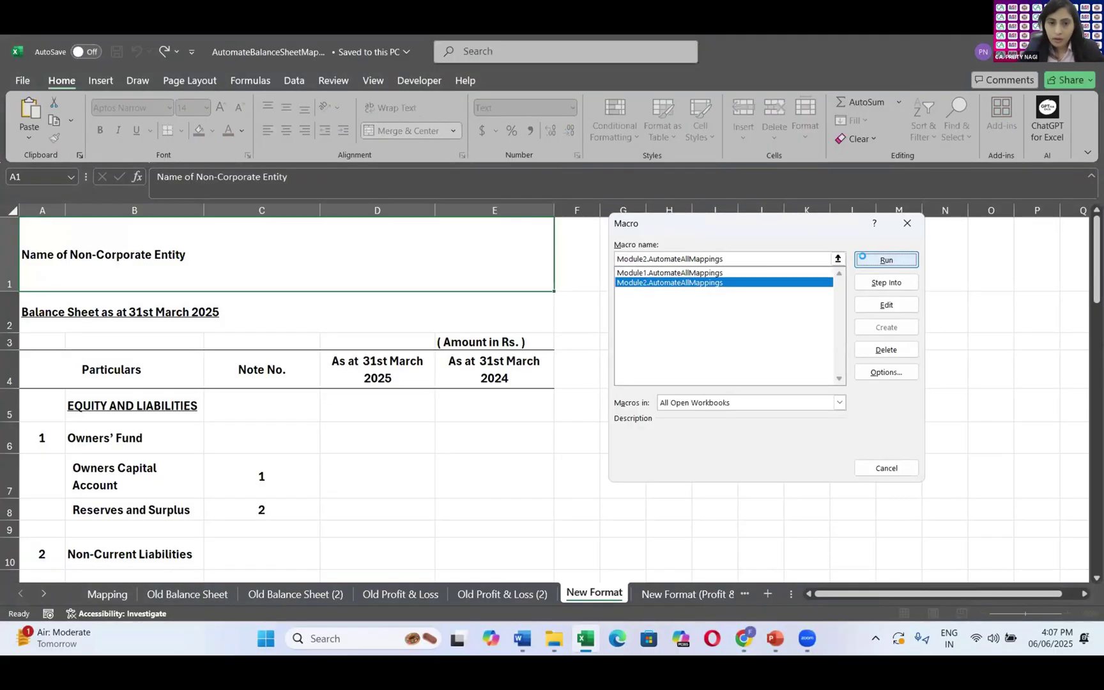
left_click(862, 258)
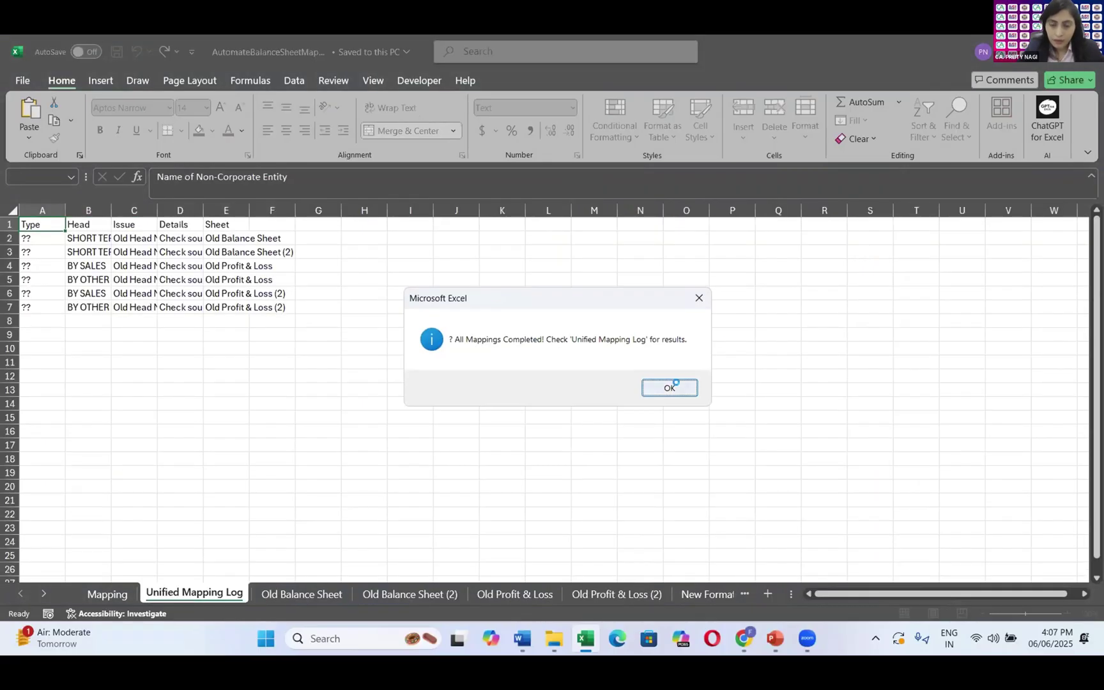
left_click(668, 387)
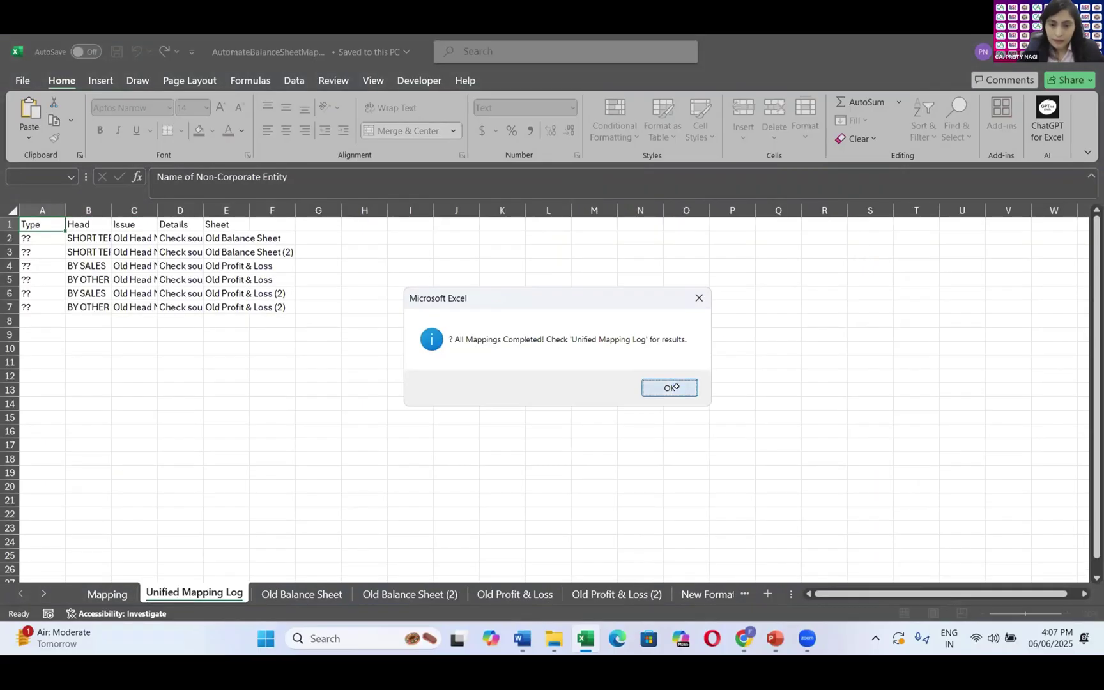
left_click(499, 593)
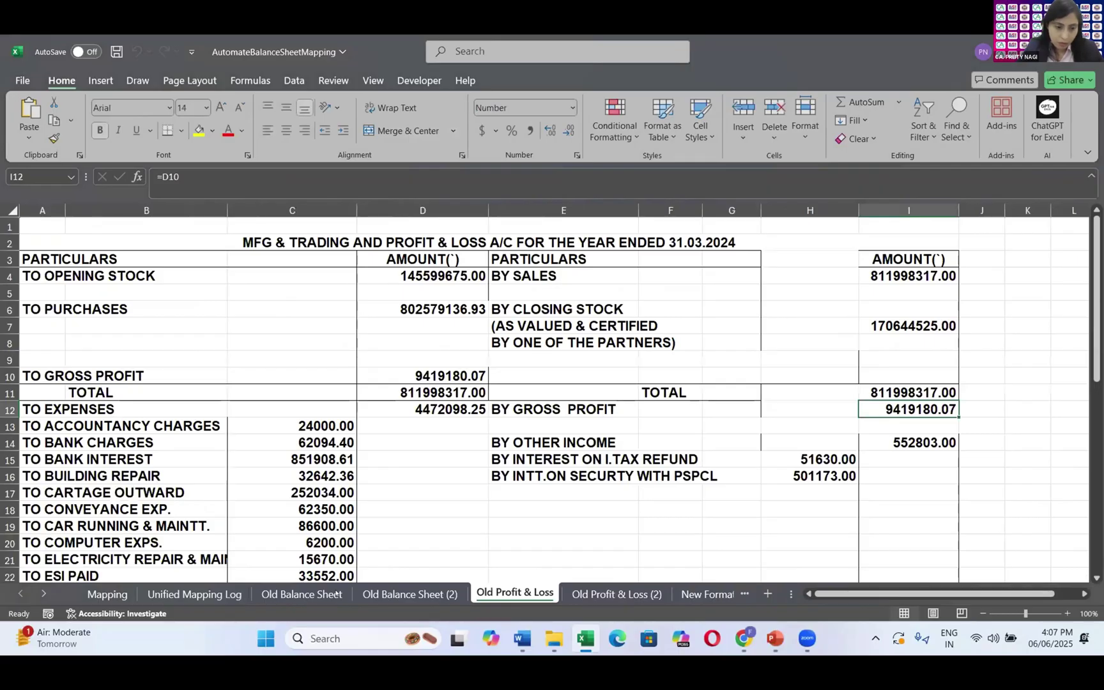
left_click(319, 593)
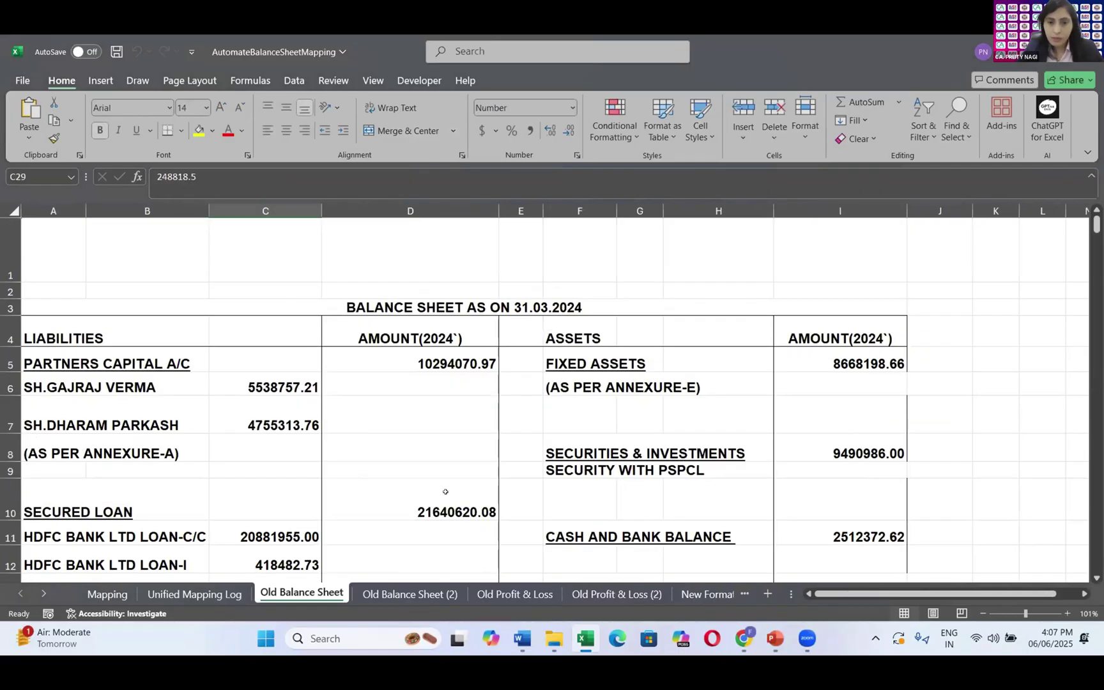
Step: Scroll through the mapped figures on the New Format balance sheet
left_click(682, 595)
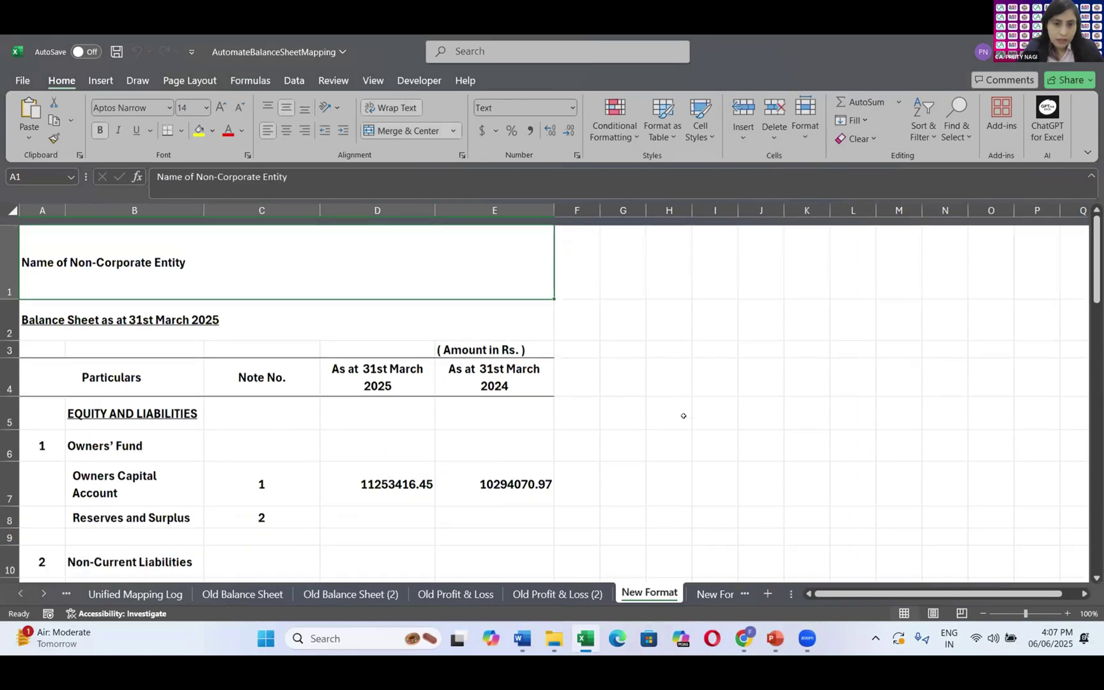
scroll(683, 416, "down", 4)
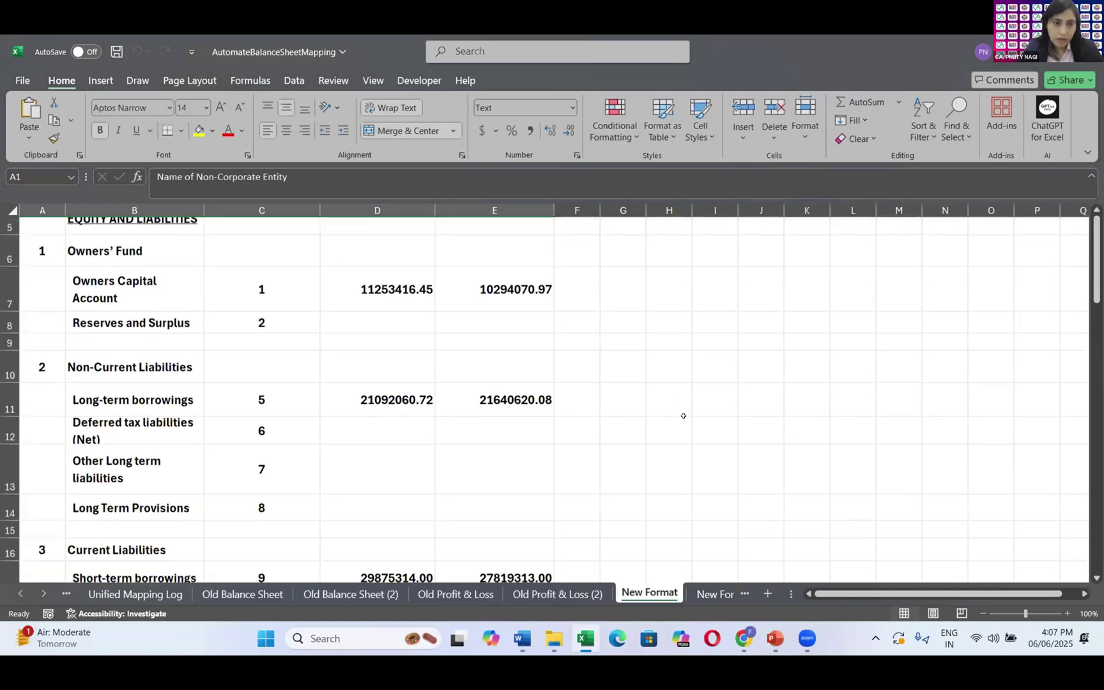
scroll(683, 416, "up", 4)
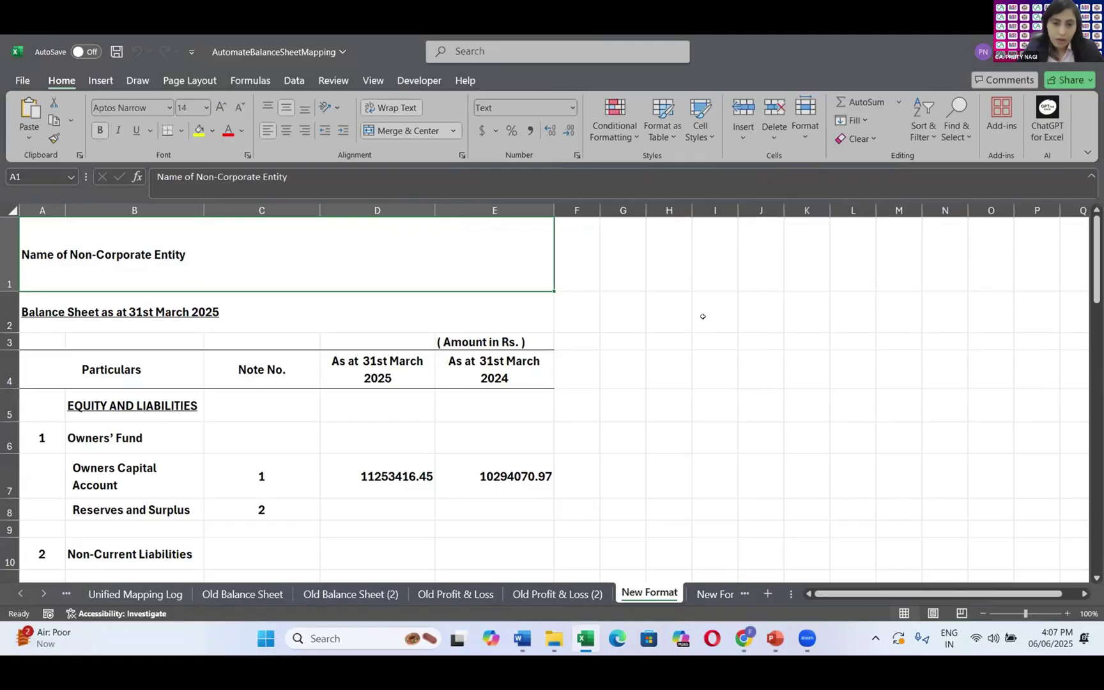
scroll(703, 316, "down", 5)
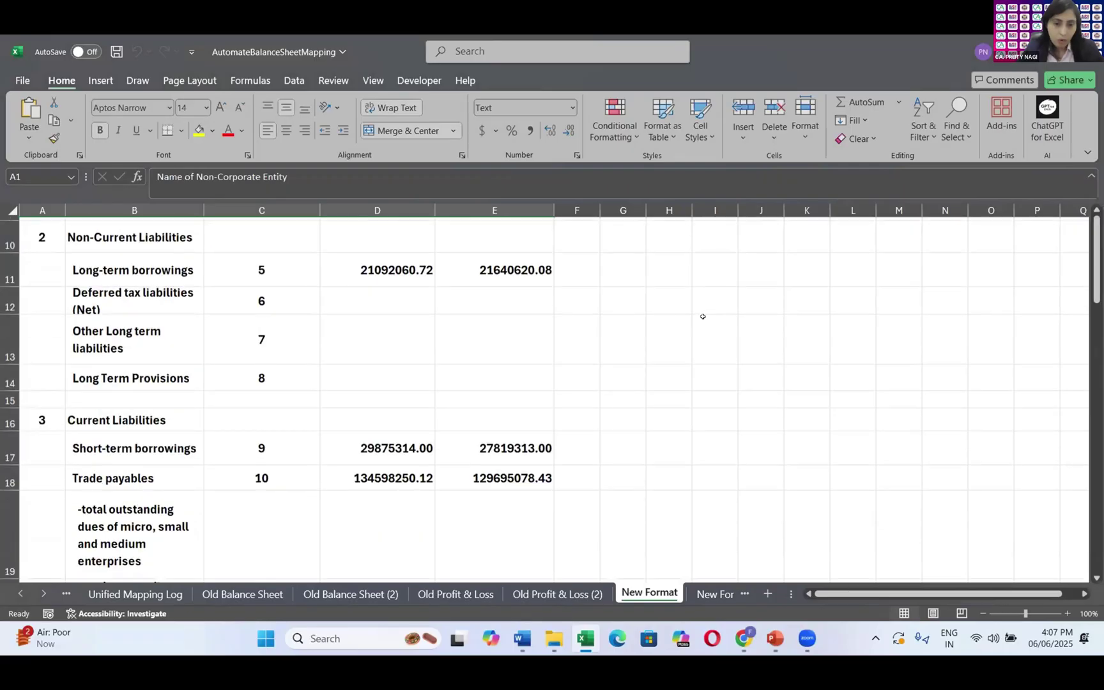
scroll(703, 316, "down", 5)
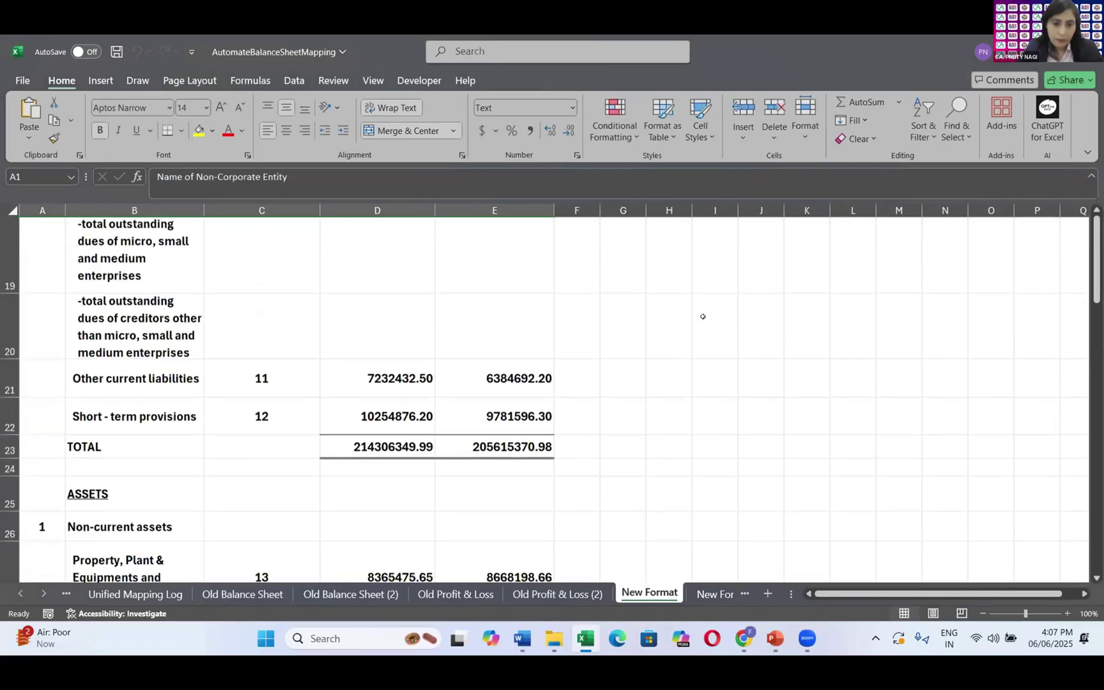
scroll(703, 316, "down", 2)
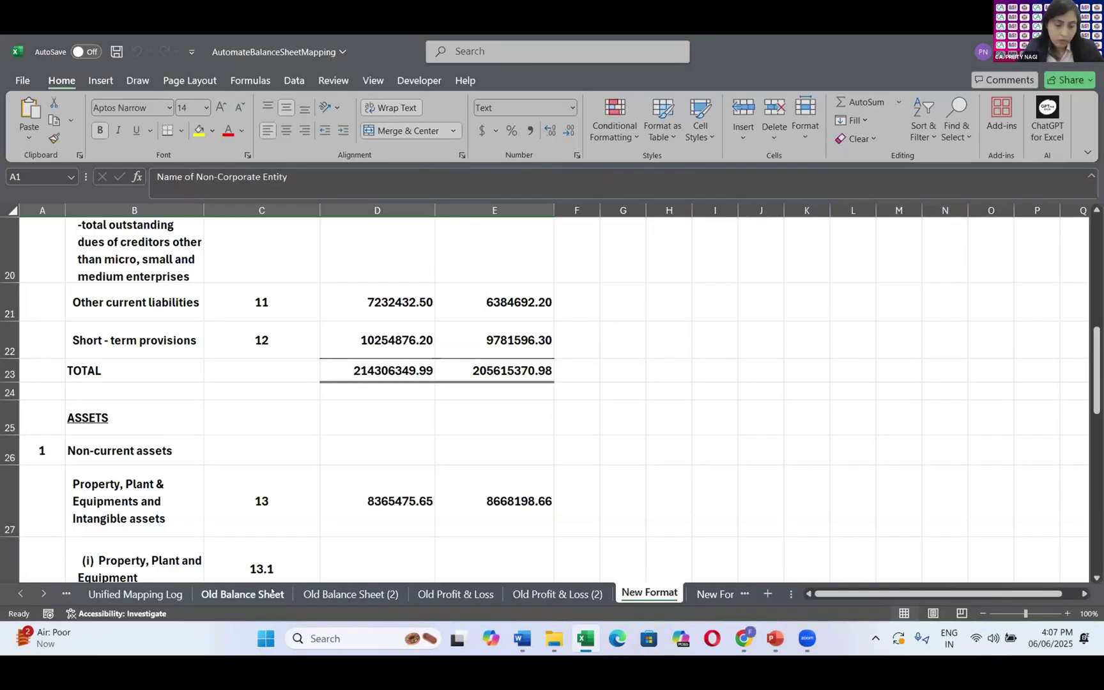
Step: Compare figures on the Old Balance Sheet and Old Balance Sheet (2) tabs
left_click(242, 593)
scroll(388, 478, "down", 4)
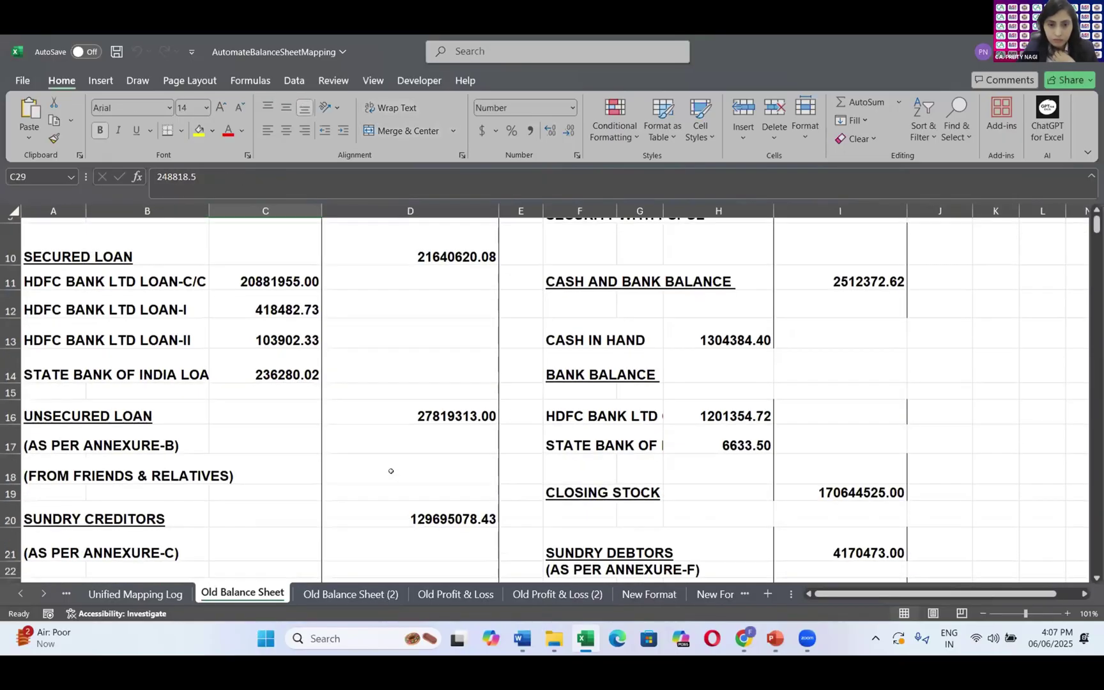
scroll(391, 471, "down", 6)
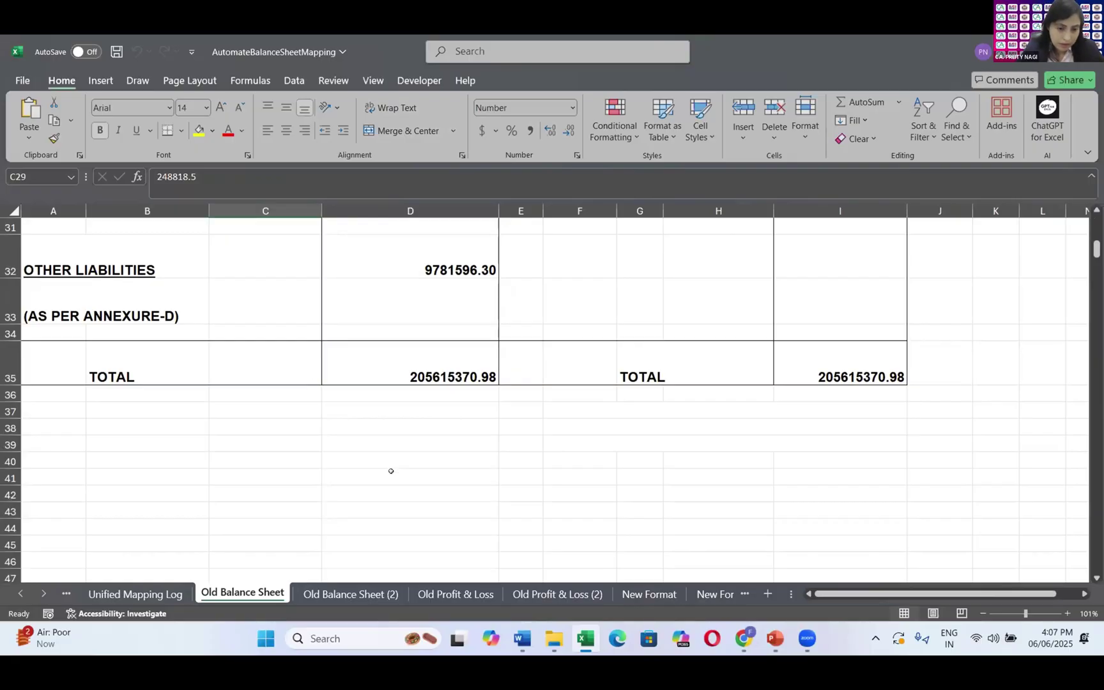
left_click(352, 594)
scroll(420, 491, "down", 10)
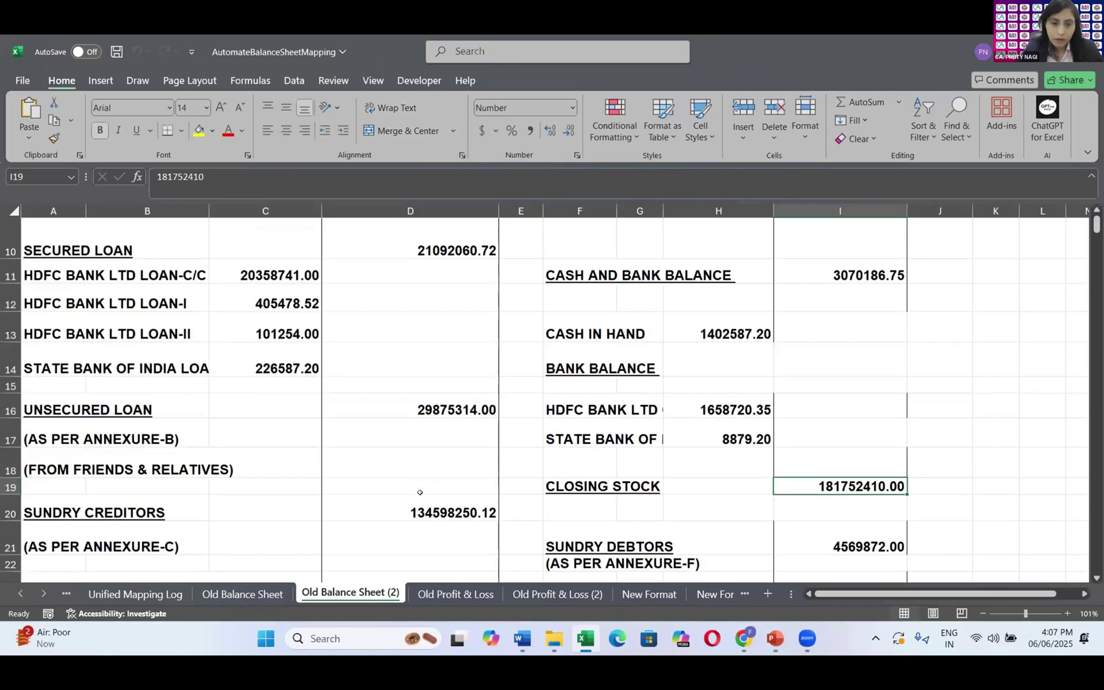
scroll(420, 492, "down", 1)
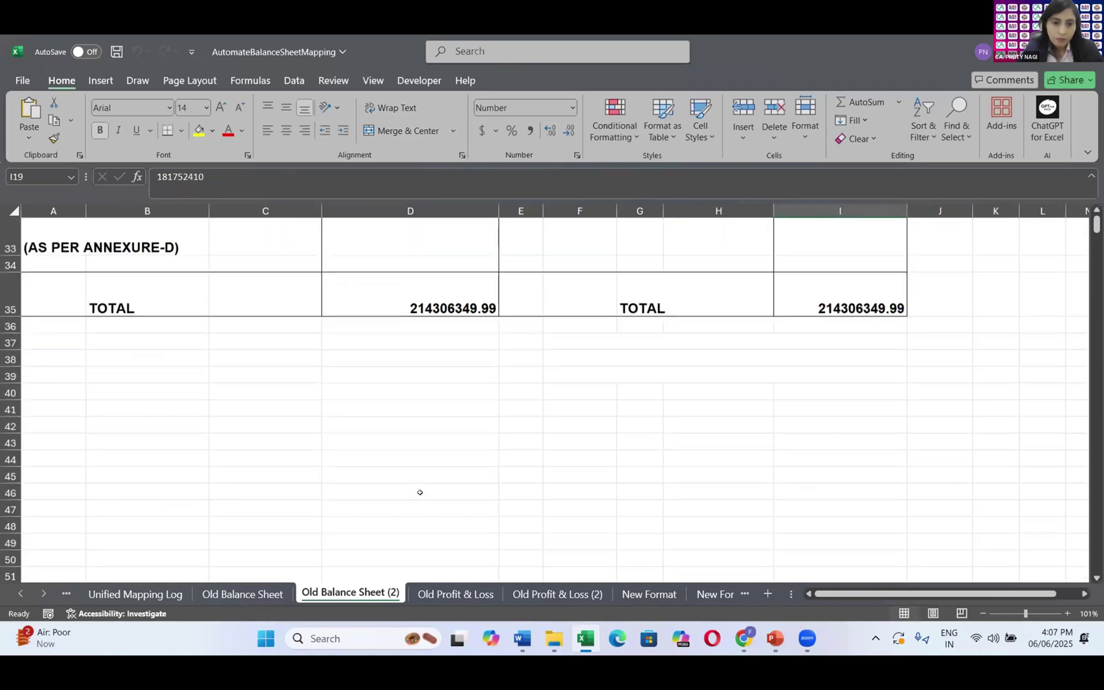
scroll(420, 492, "up", 2)
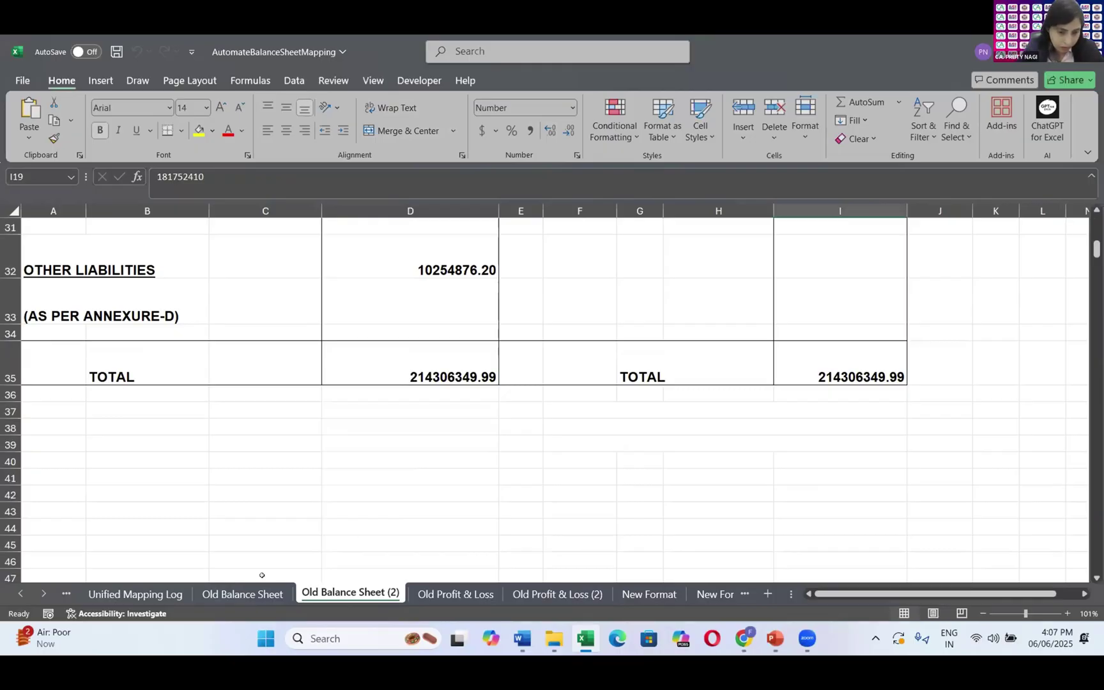
Step: Recheck the New Format sheet, including inventories of 181752410.00 and the 214306349.99 total
left_click(639, 594)
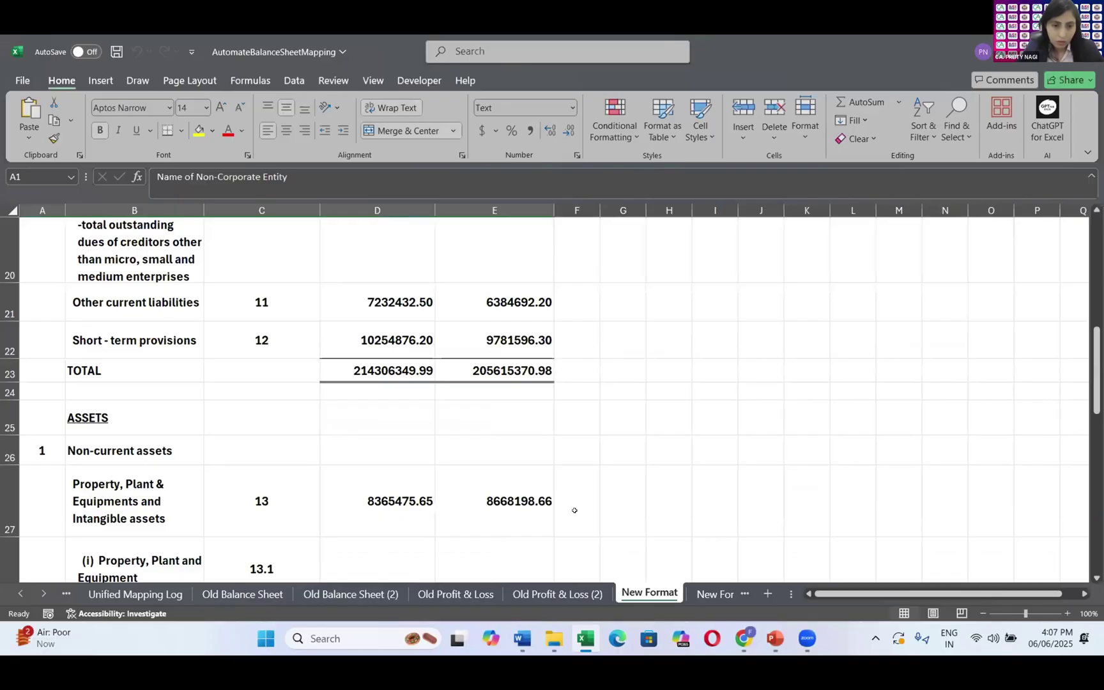
scroll(574, 510, "down", 2)
scroll(574, 511, "up", 5)
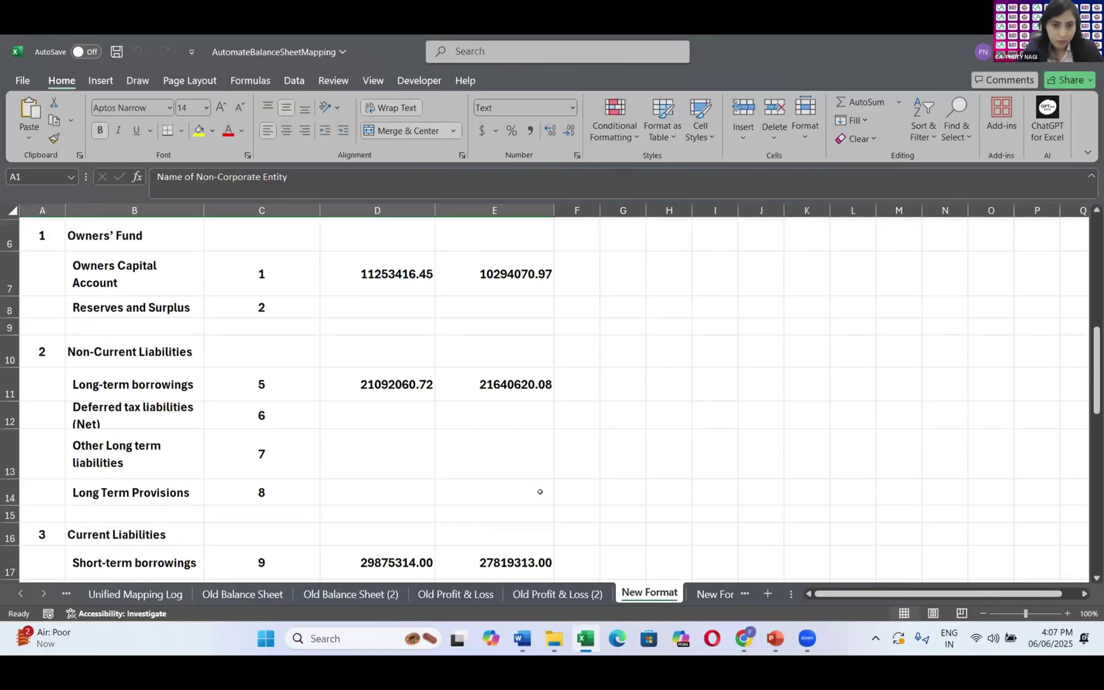
scroll(540, 492, "down", 4)
scroll(540, 492, "down", 4)
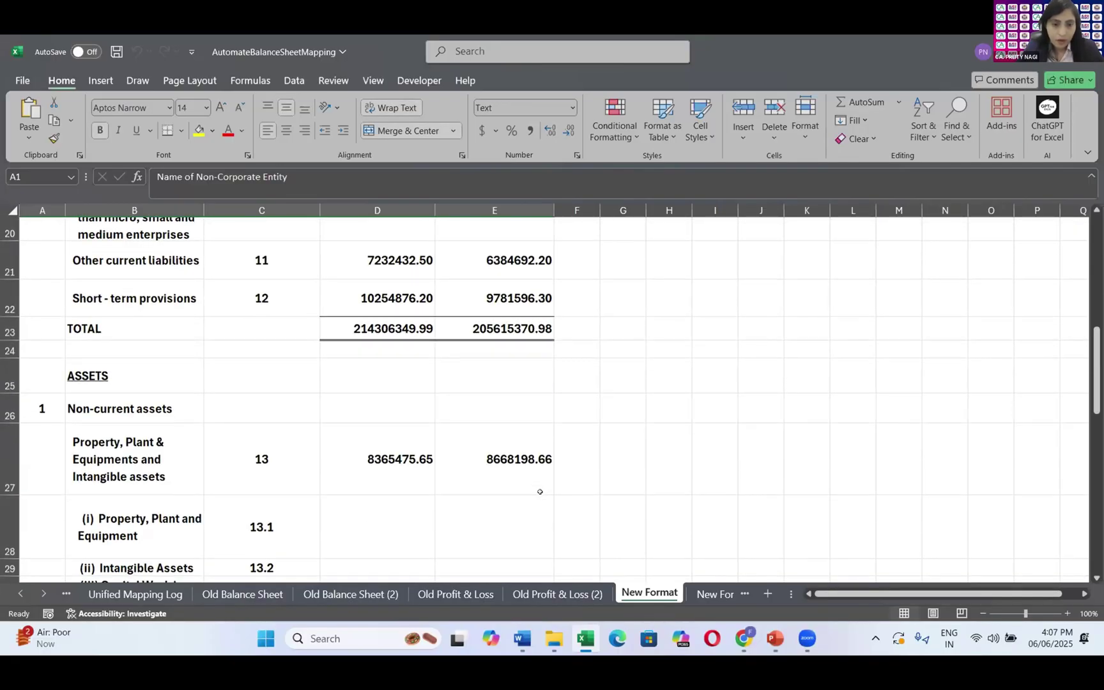
scroll(540, 491, "down", 2)
scroll(540, 492, "up", 4)
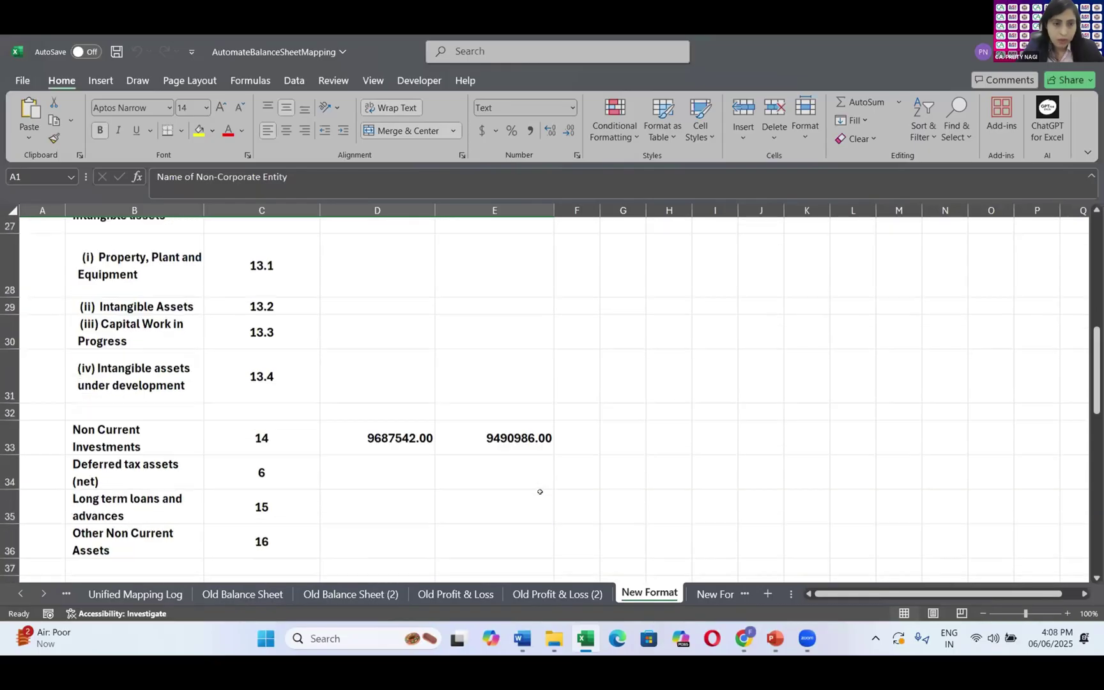
scroll(540, 492, "down", 4)
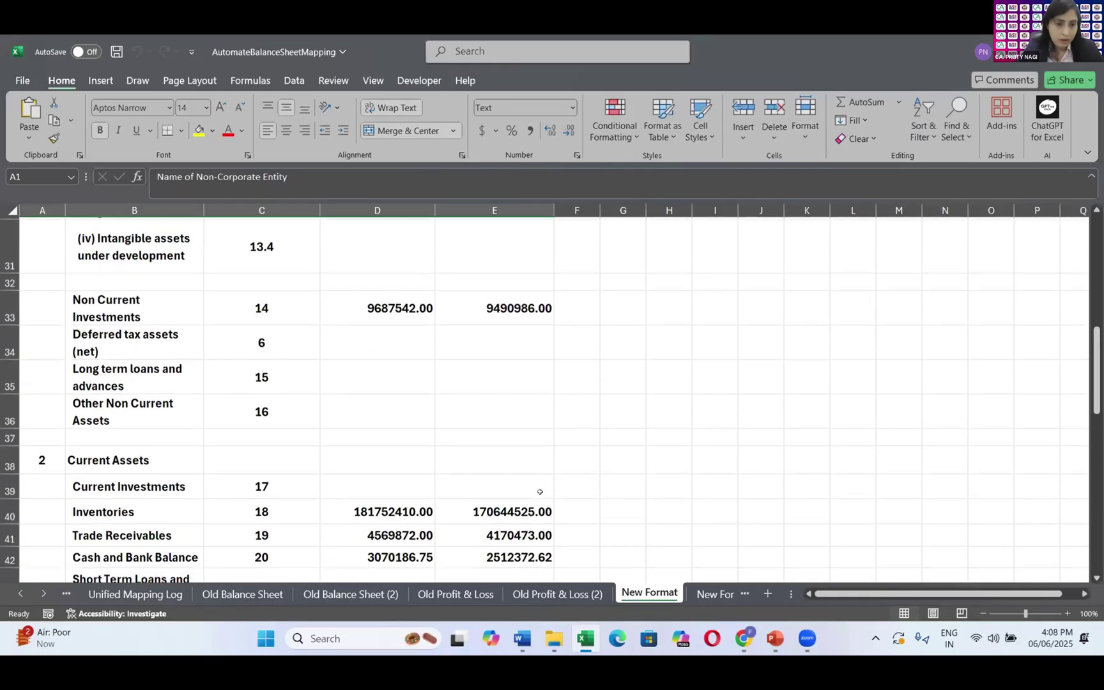
Step: Change the range start of the E45 total formula, then dismiss the circular reference warning
scroll(540, 492, "down", 1)
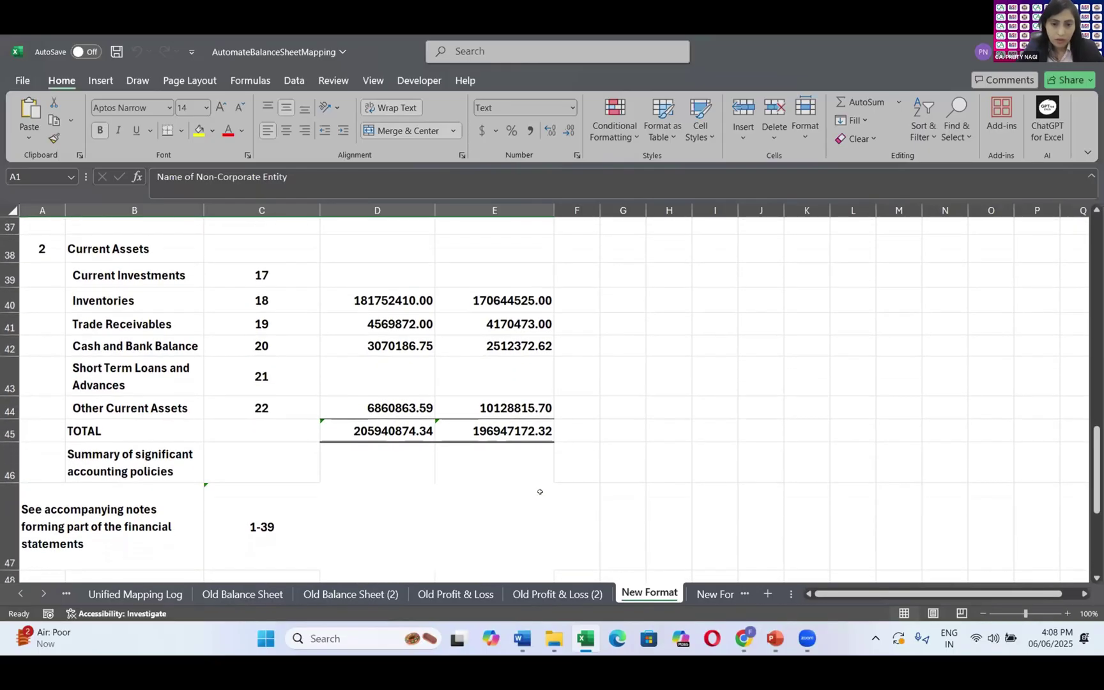
scroll(517, 468, "up", 1)
scroll(505, 447, "down", 1)
left_click(492, 426)
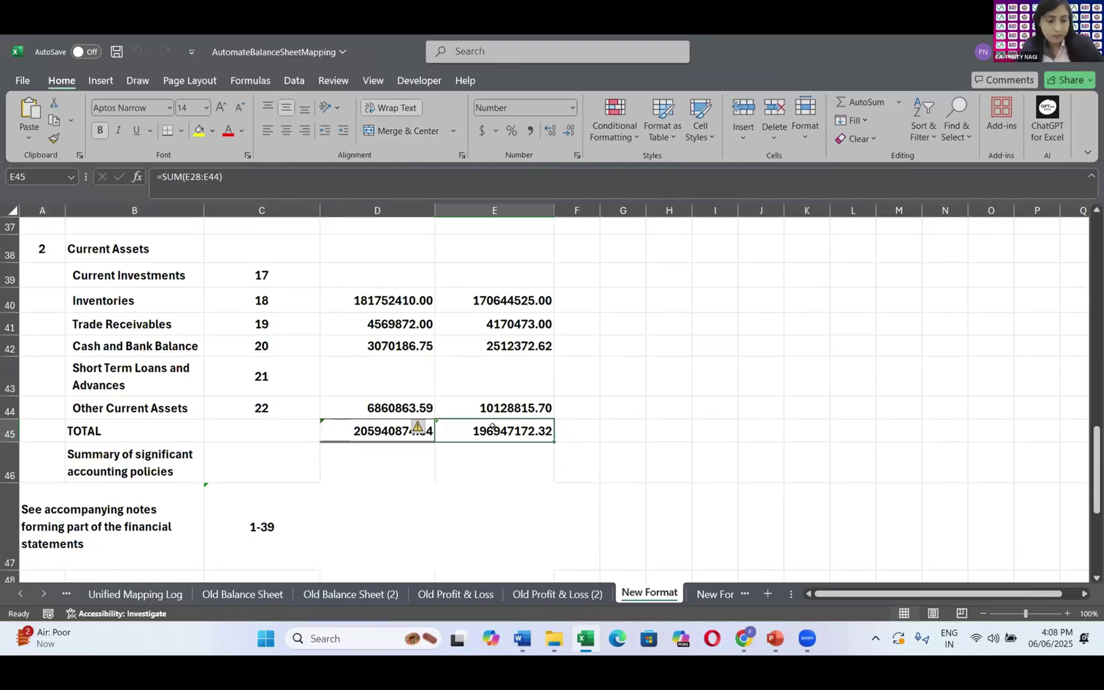
double_click(492, 427)
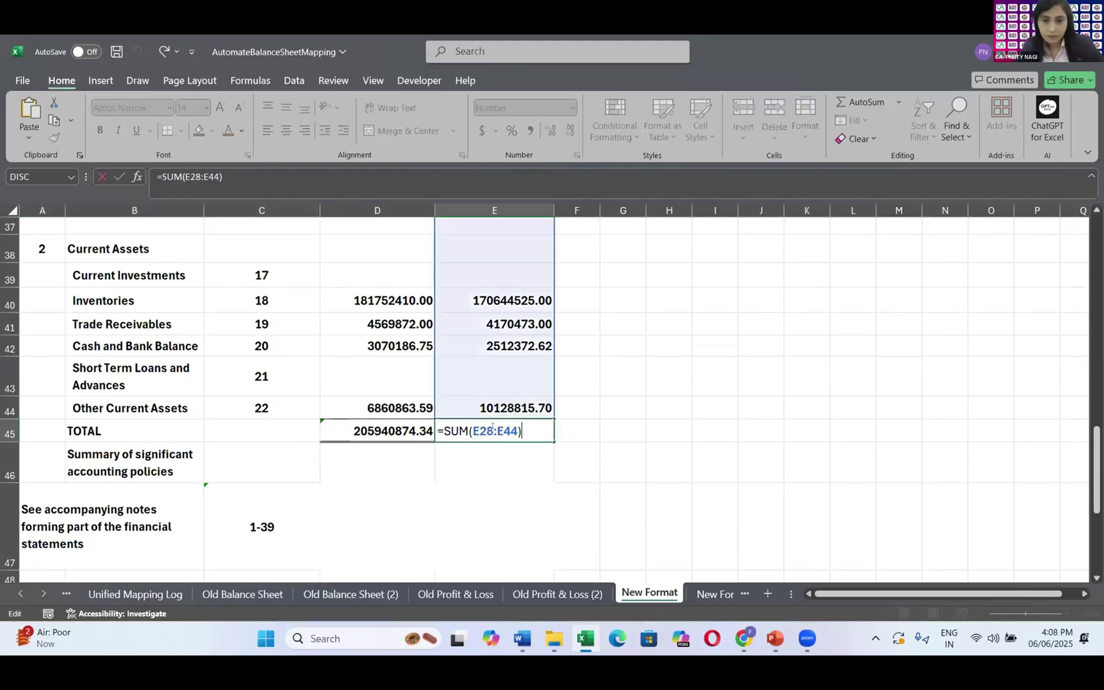
left_click(486, 426)
key("BackSpace")
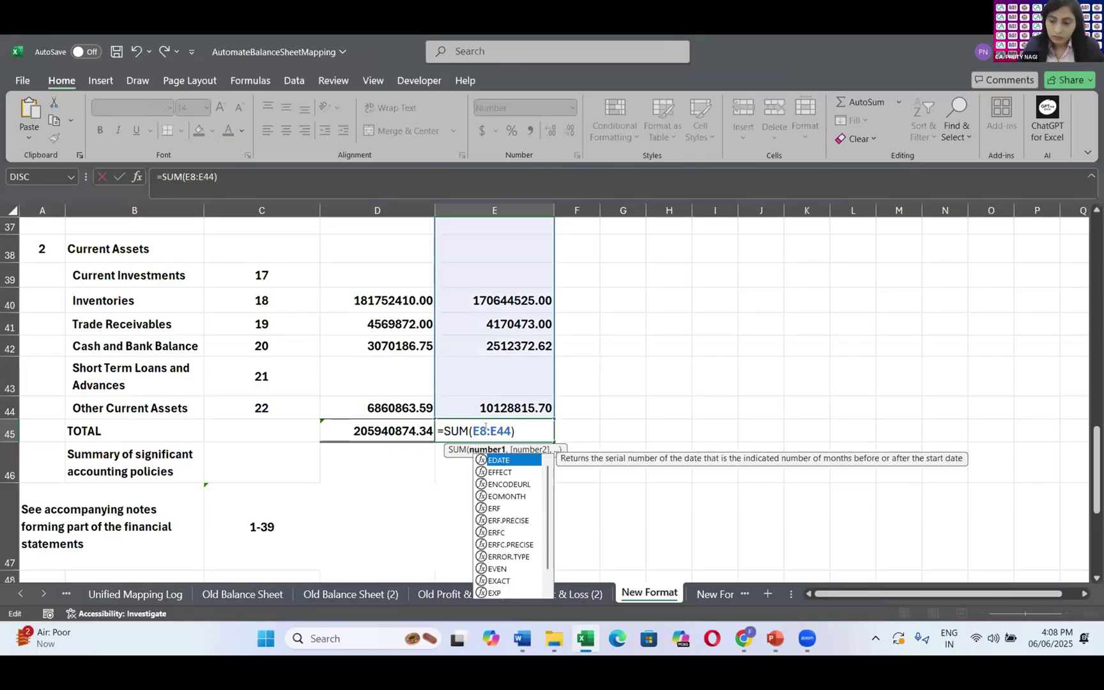
type("6")
key("Return")
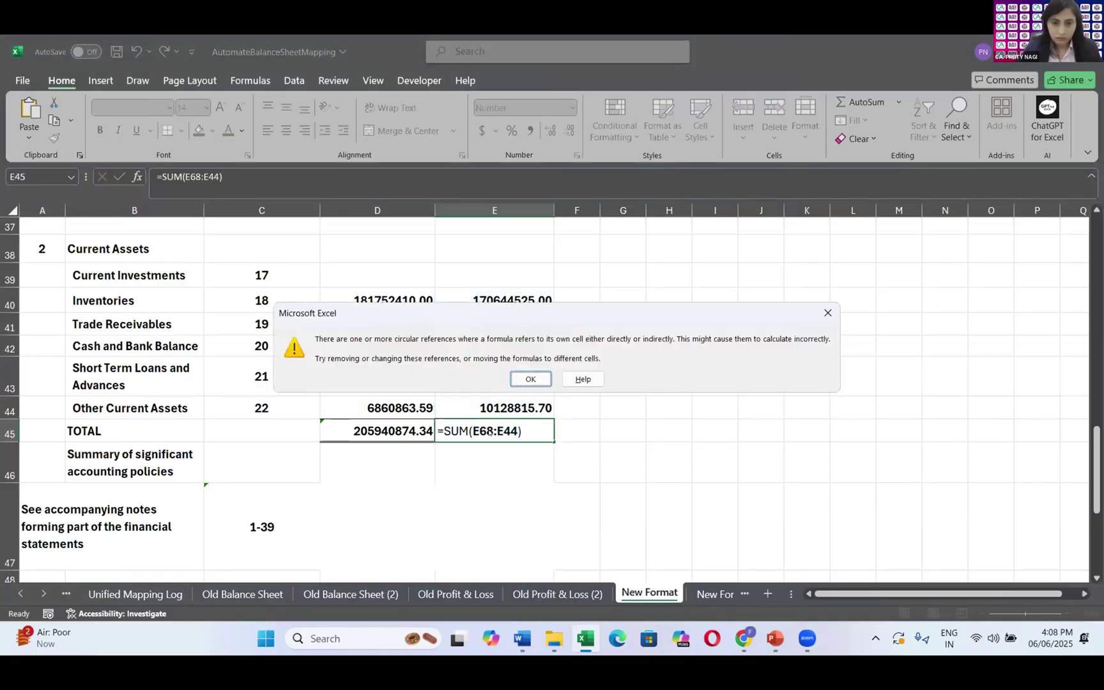
left_click(529, 378)
Step: Reopen the broken E45 formula and cancel the edit
left_click(491, 427)
double_click(491, 427)
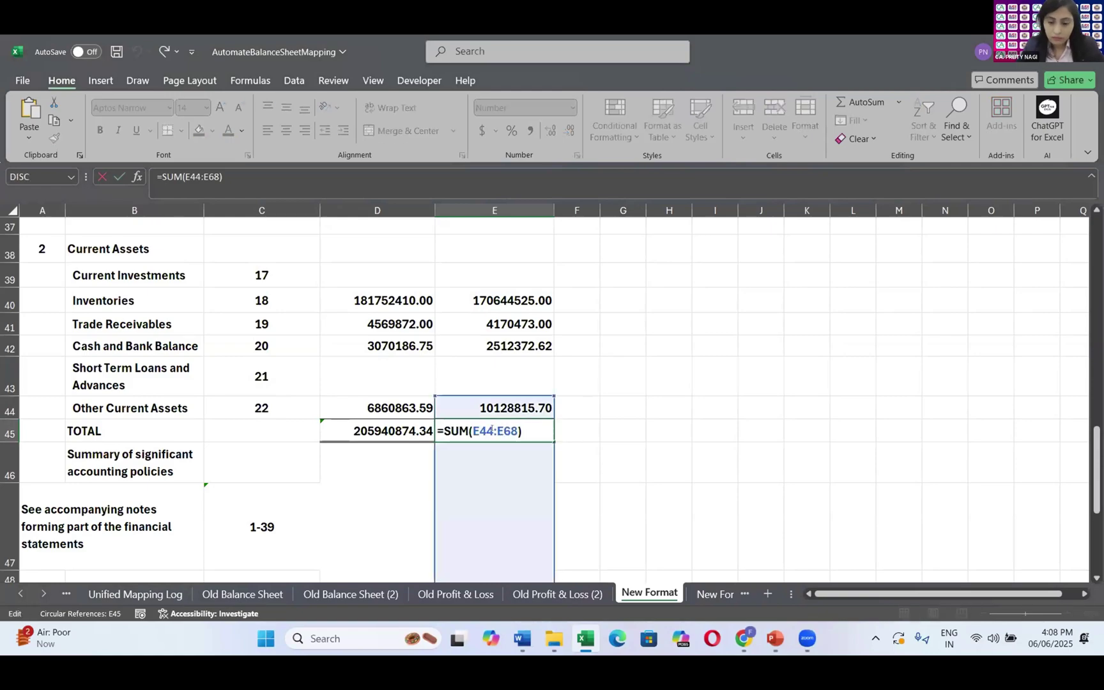
left_click(491, 428)
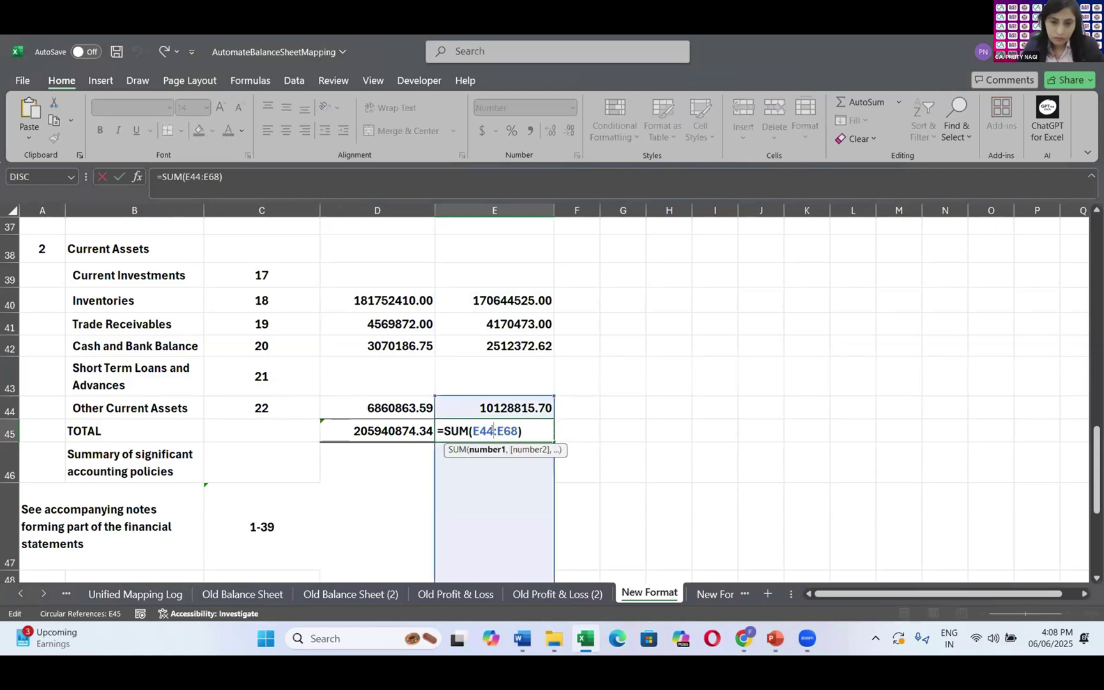
left_click(636, 423)
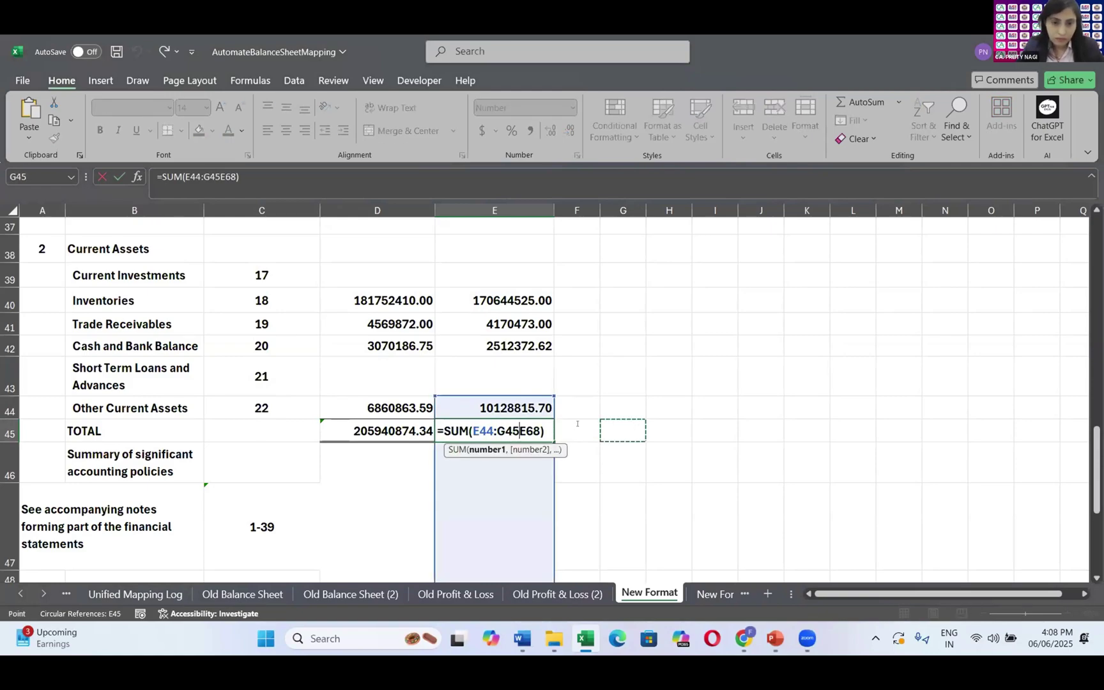
key("Escape")
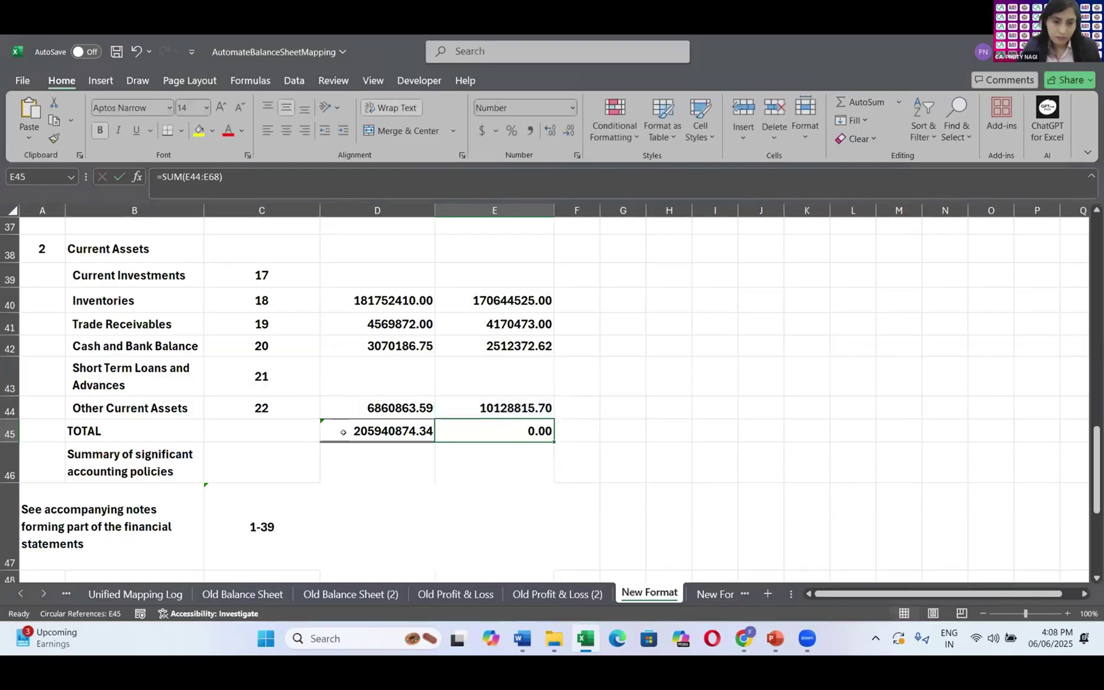
Step: Copy D45's total formula into E45 and correct its range to E26:E44
left_click(340, 427)
key("ctrl+c")
key("Right")
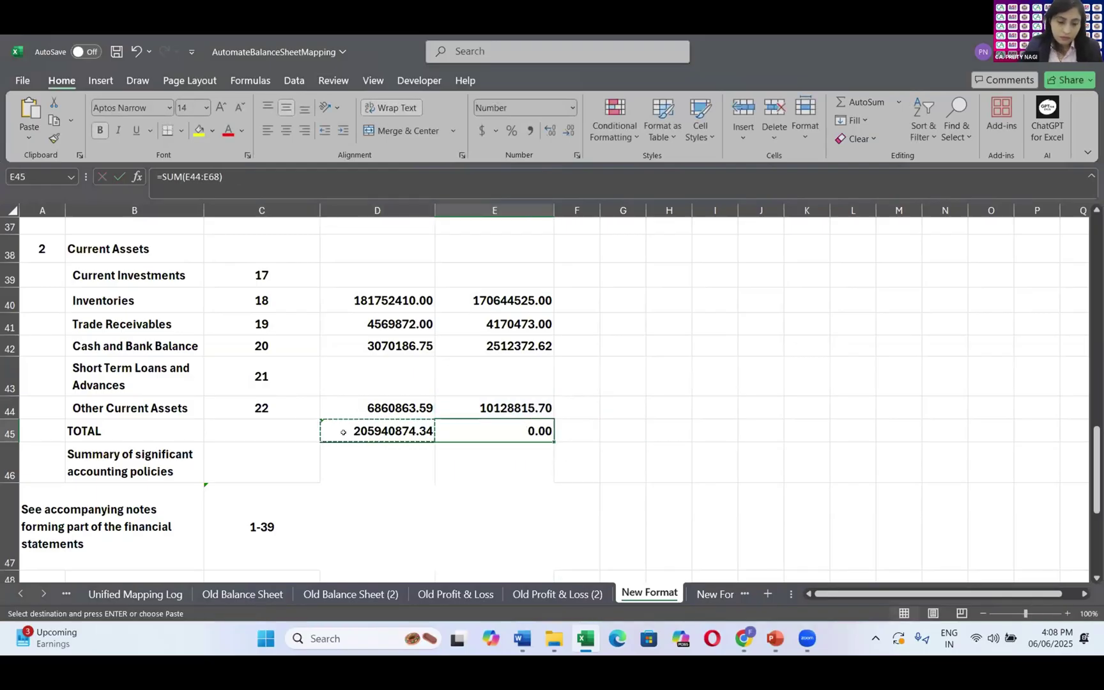
key("ctrl+v")
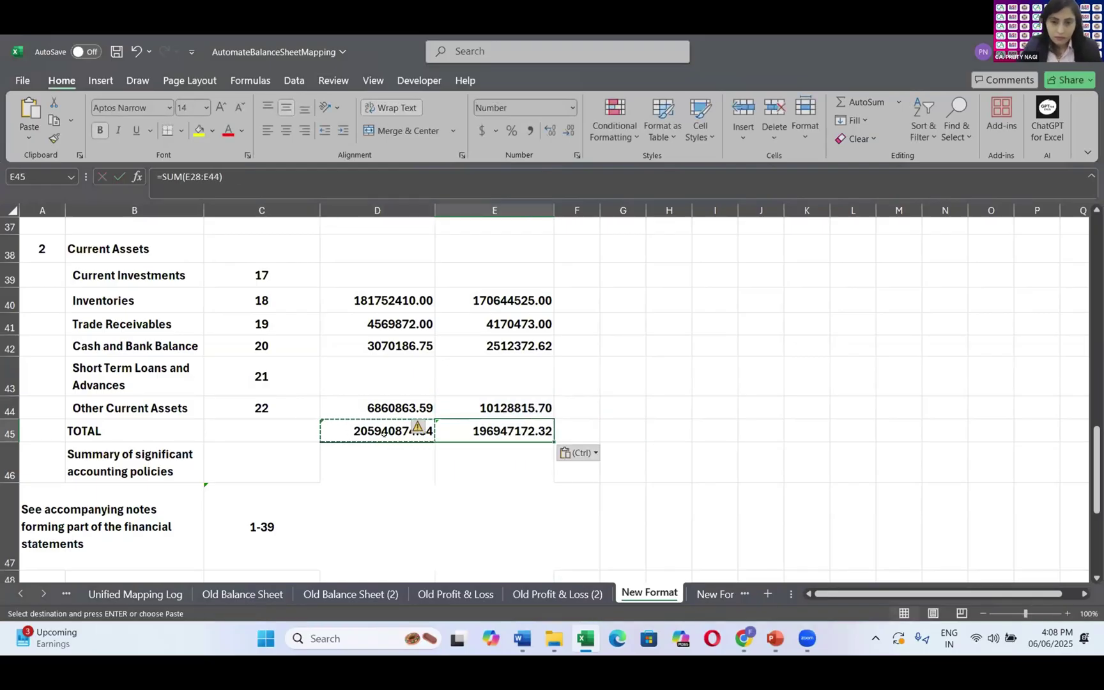
key("Escape")
double_click(474, 430)
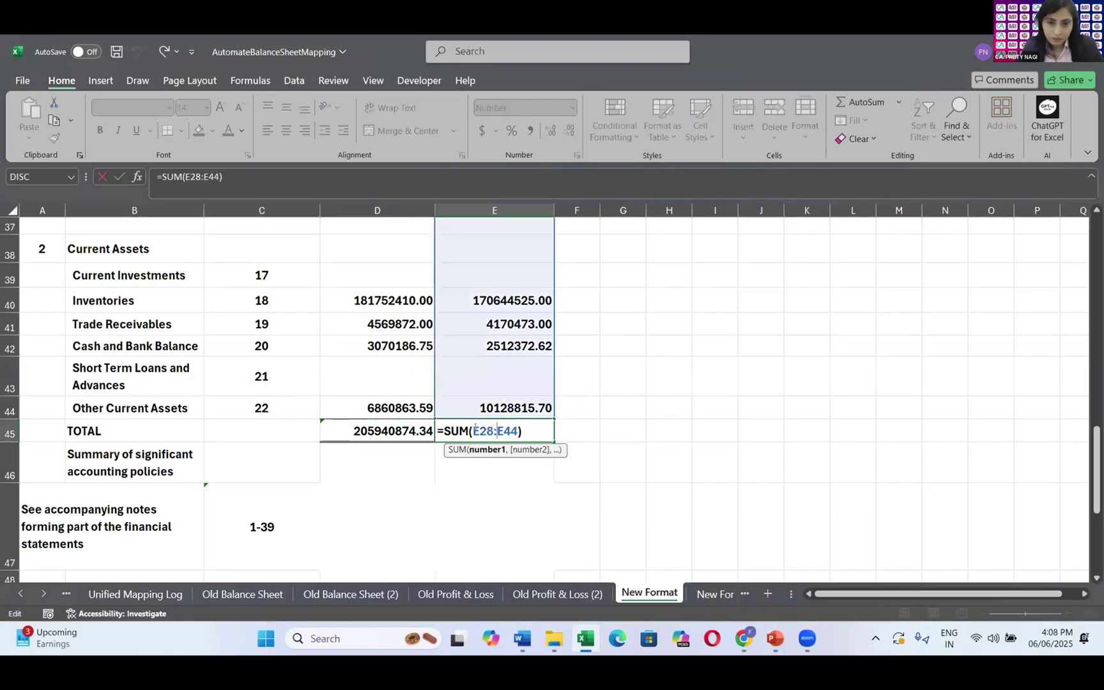
key("BackSpace")
type("6")
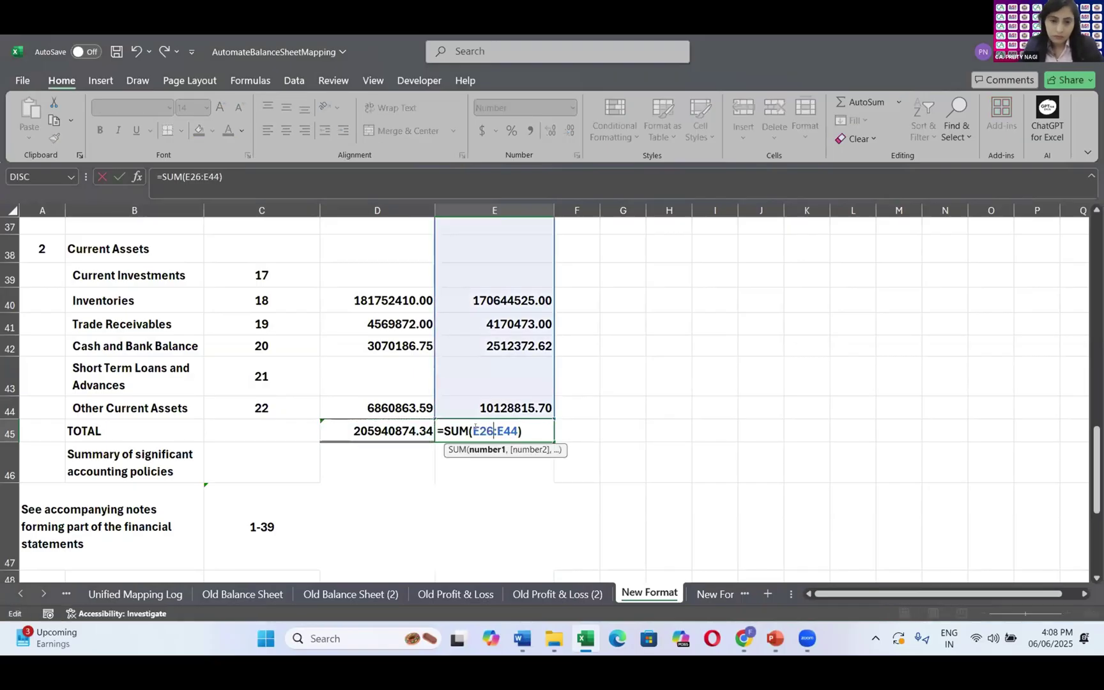
key("Return")
Step: Copy the corrected E45 total formula into D45
left_click(475, 430)
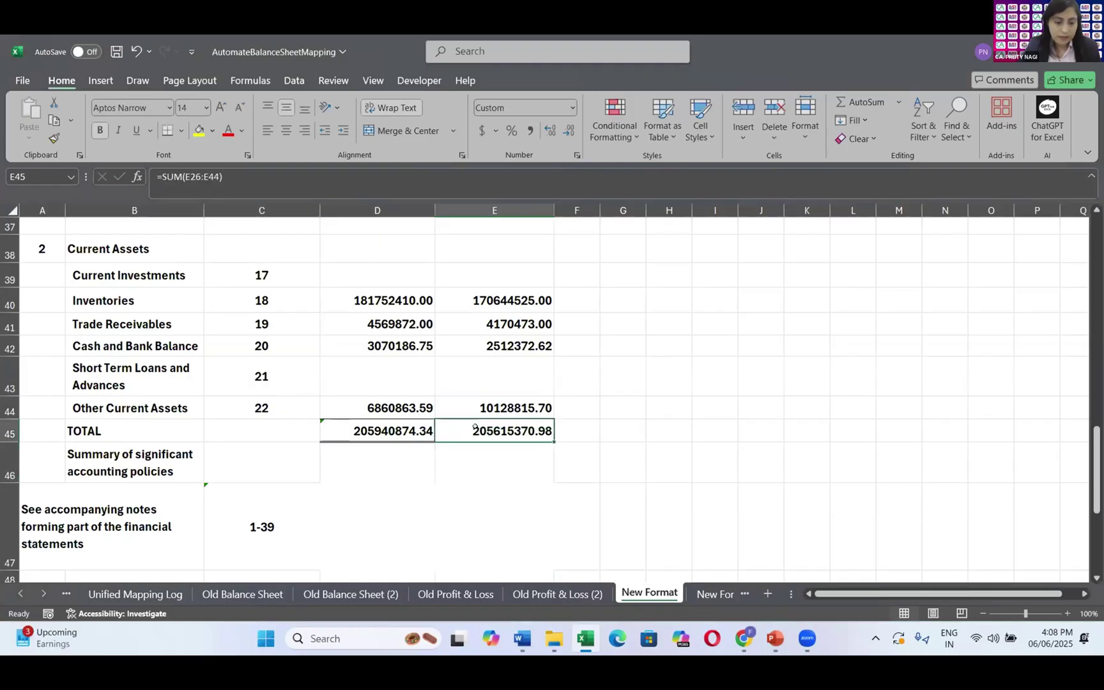
key("ctrl+c")
key("Left")
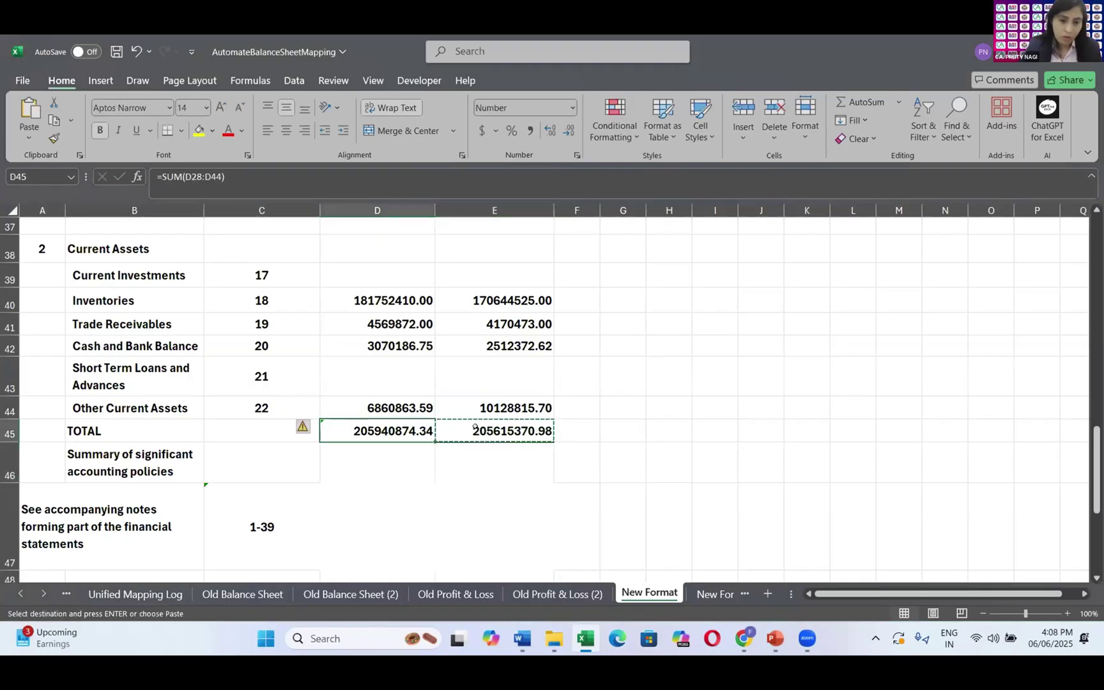
key("ctrl+v")
key("Escape")
left_click(518, 489)
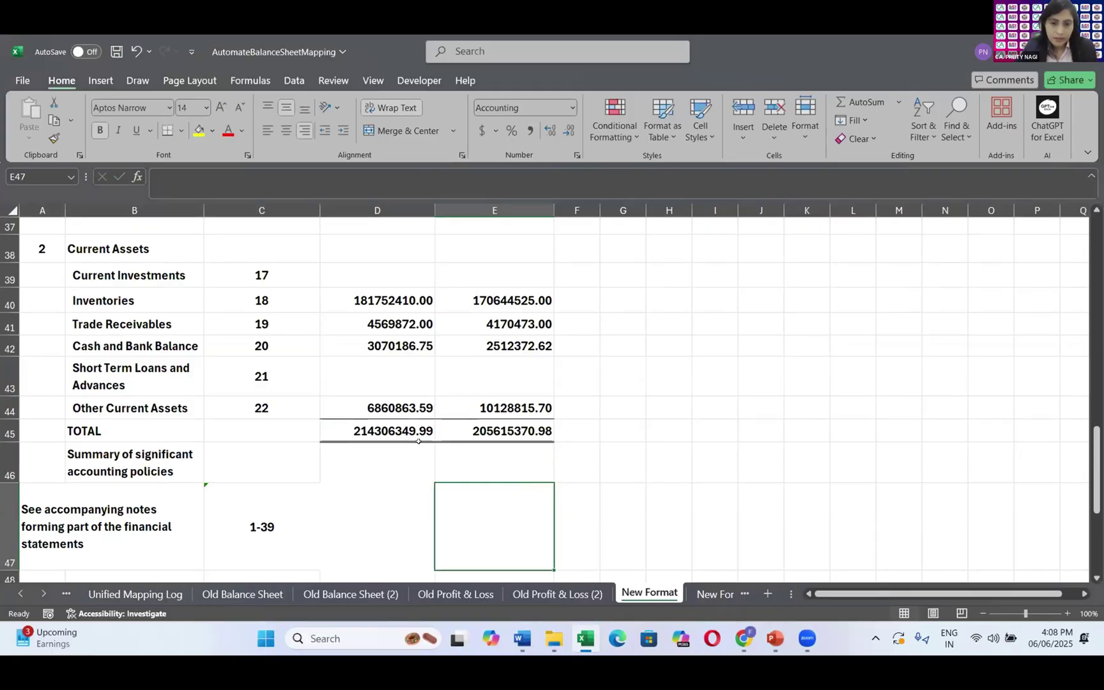
Step: Confirm the assets total of 214306349.99 matches liabilities, then open New Format (Profit & Loss)
scroll(418, 440, "up", 9)
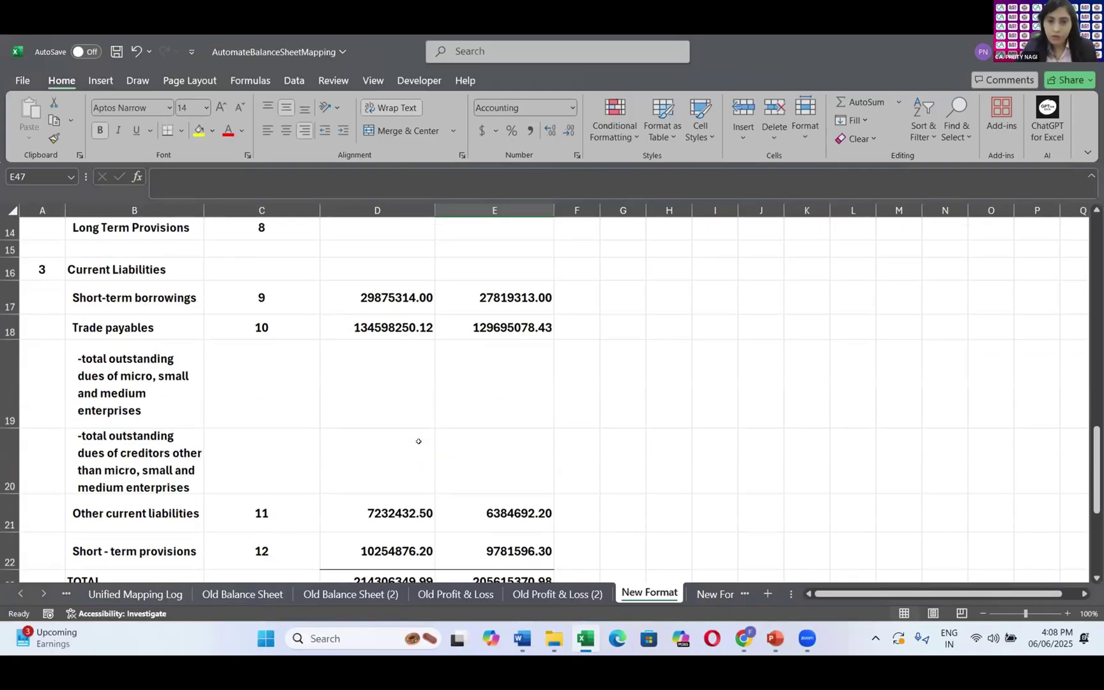
scroll(418, 441, "up", 1)
scroll(418, 441, "down", 5)
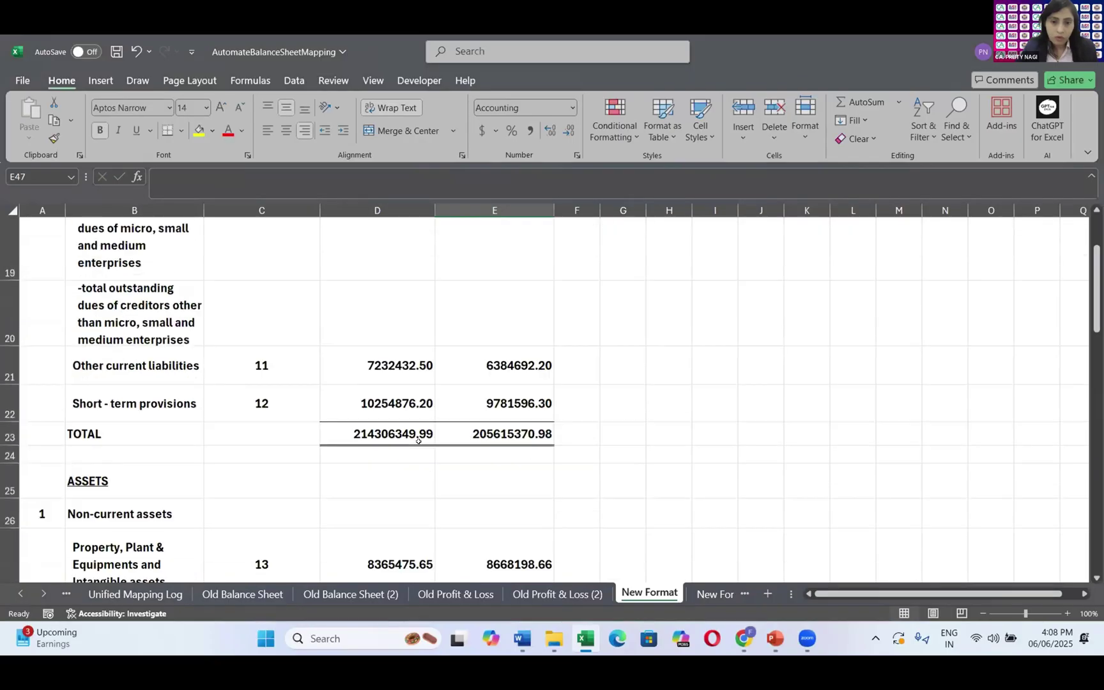
scroll(468, 473, "down", 1)
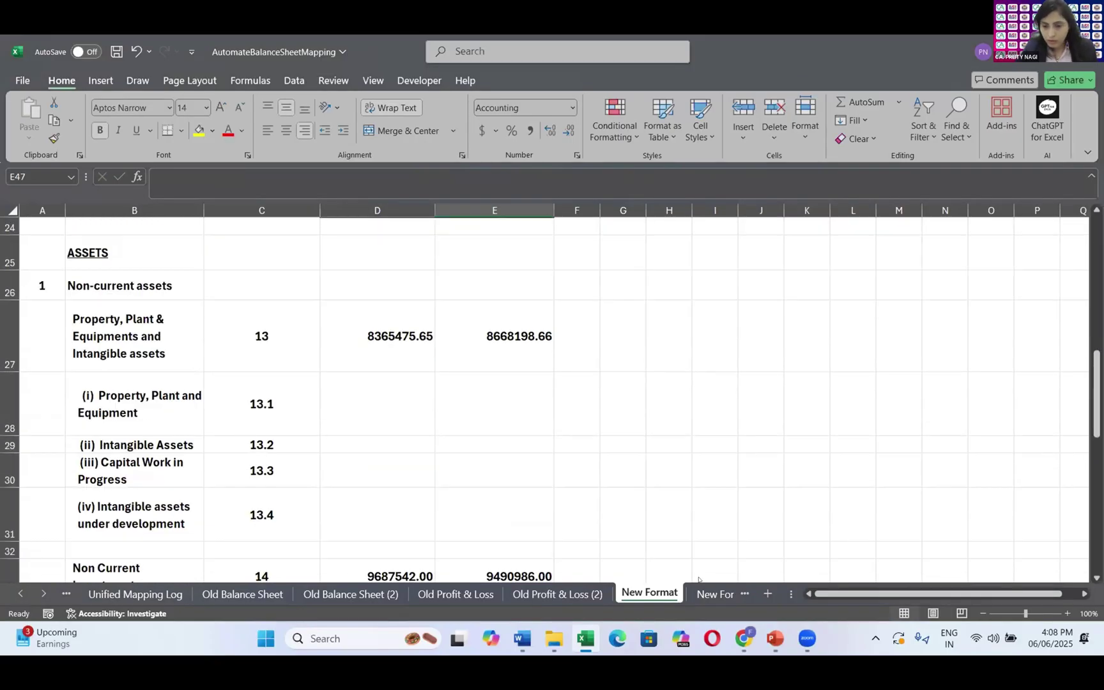
left_click(713, 593)
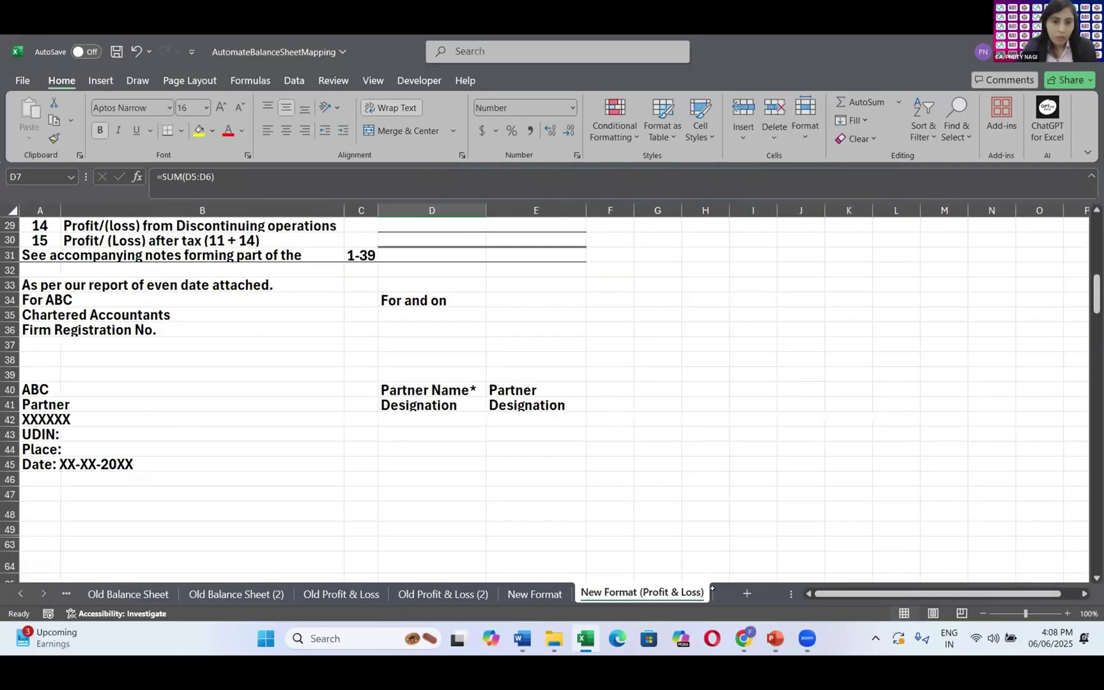
left_click(723, 391)
scroll(723, 391, "up", 10)
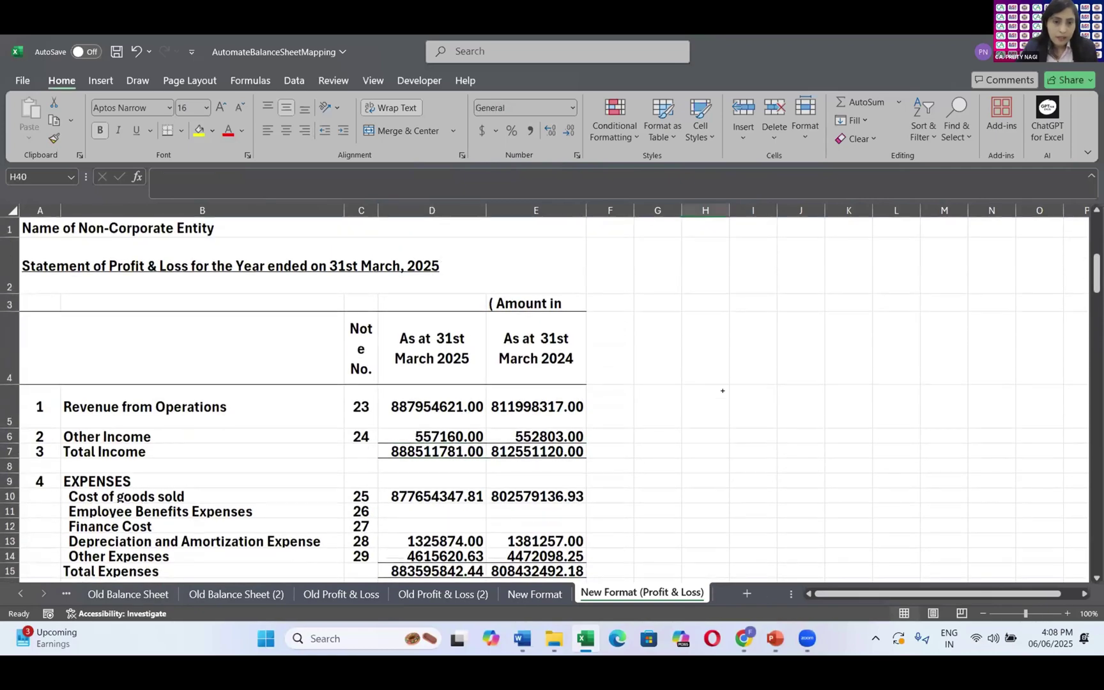
scroll(722, 391, "down", 1)
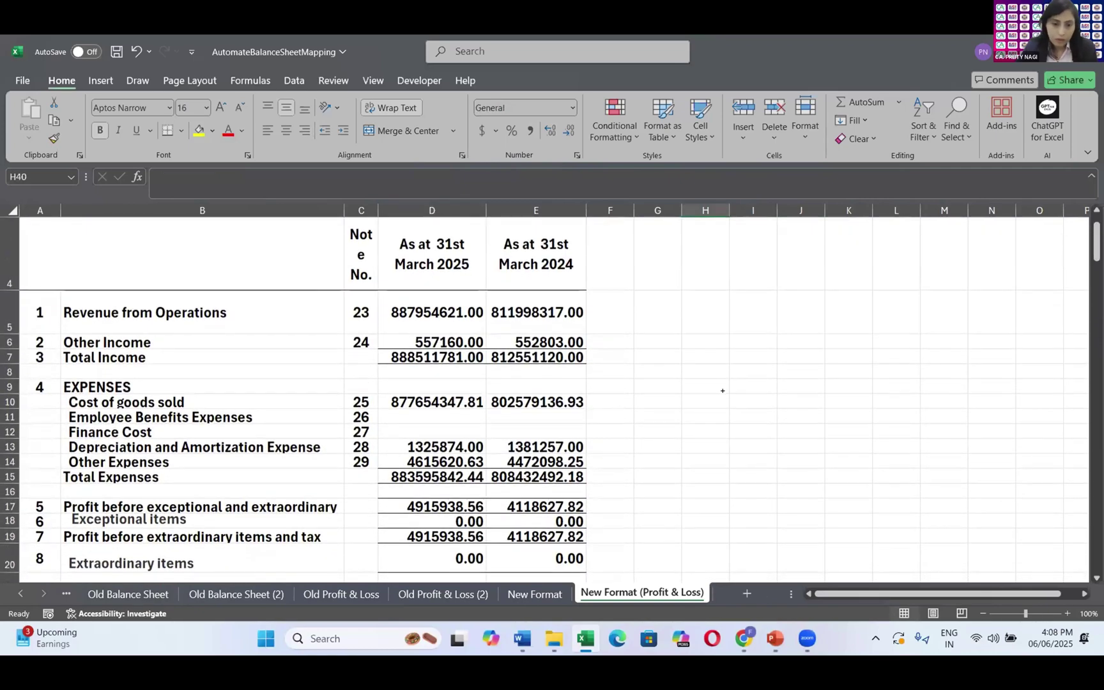
left_click(344, 592)
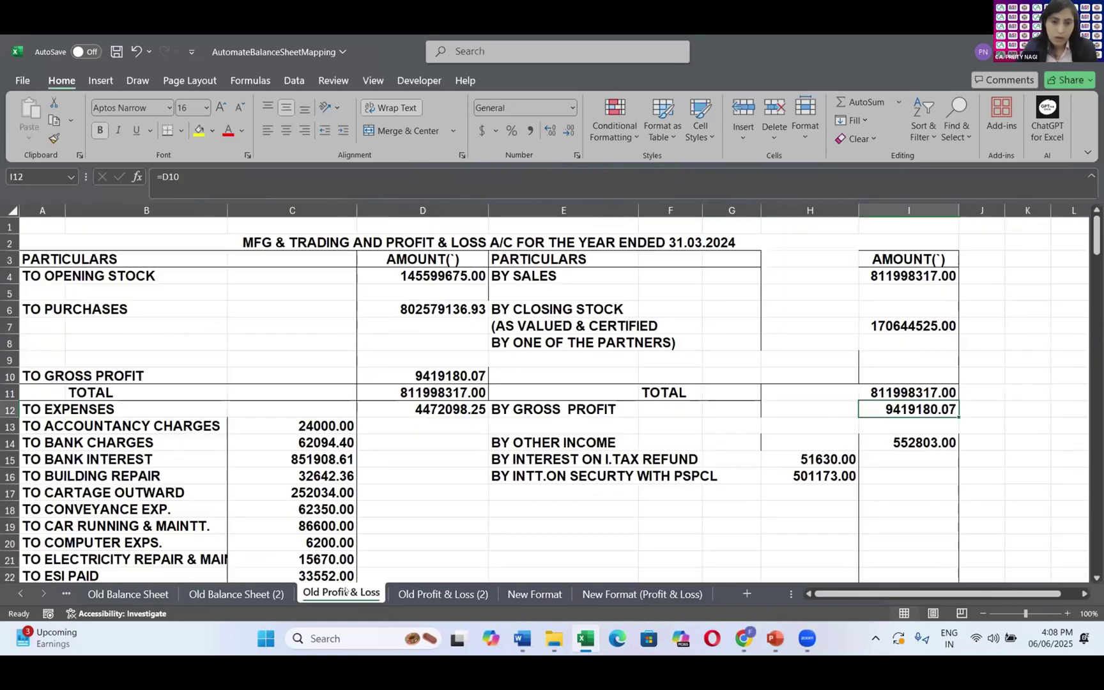
scroll(436, 470, "down", 9)
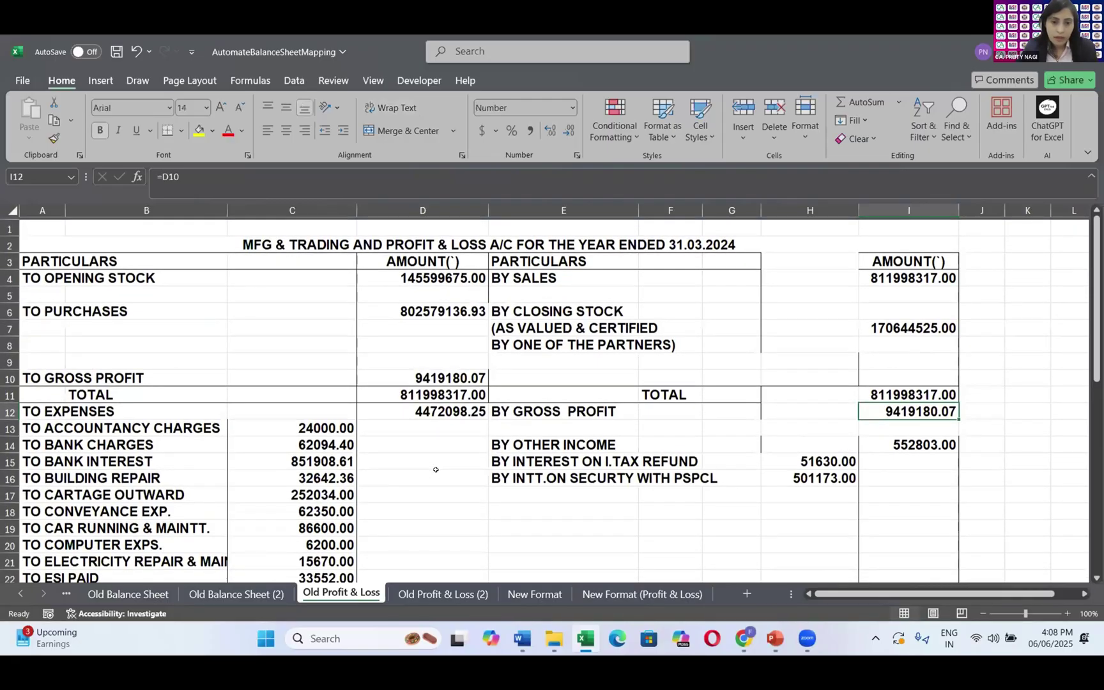
scroll(434, 468, "down", 4)
scroll(434, 469, "up", 4)
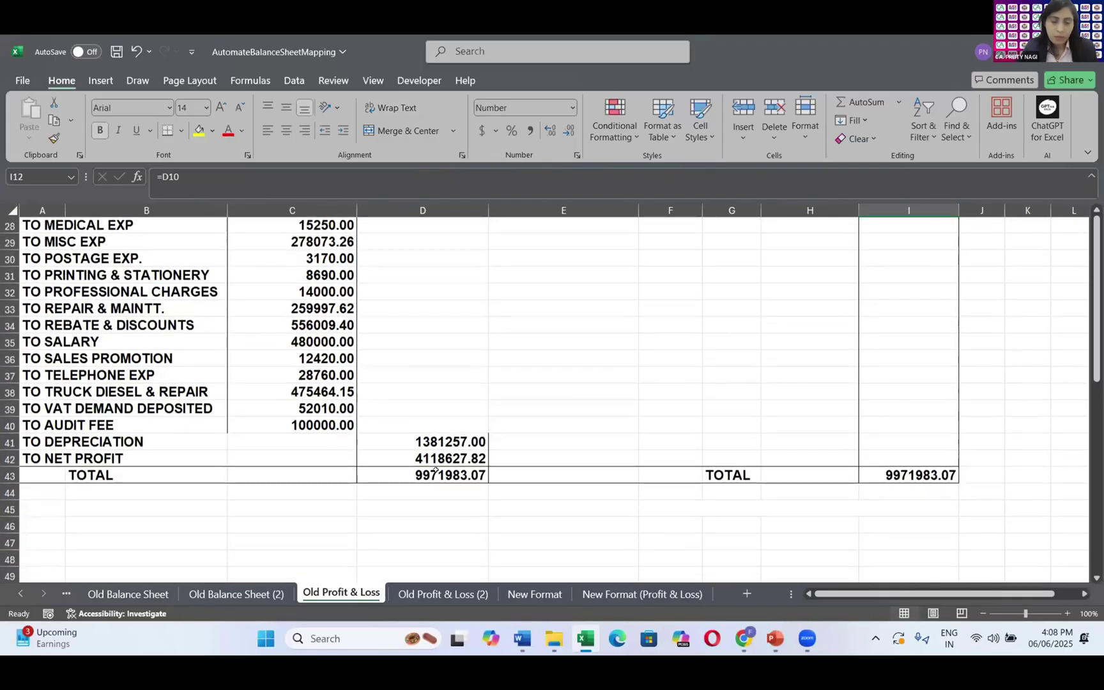
scroll(473, 489, "up", 1)
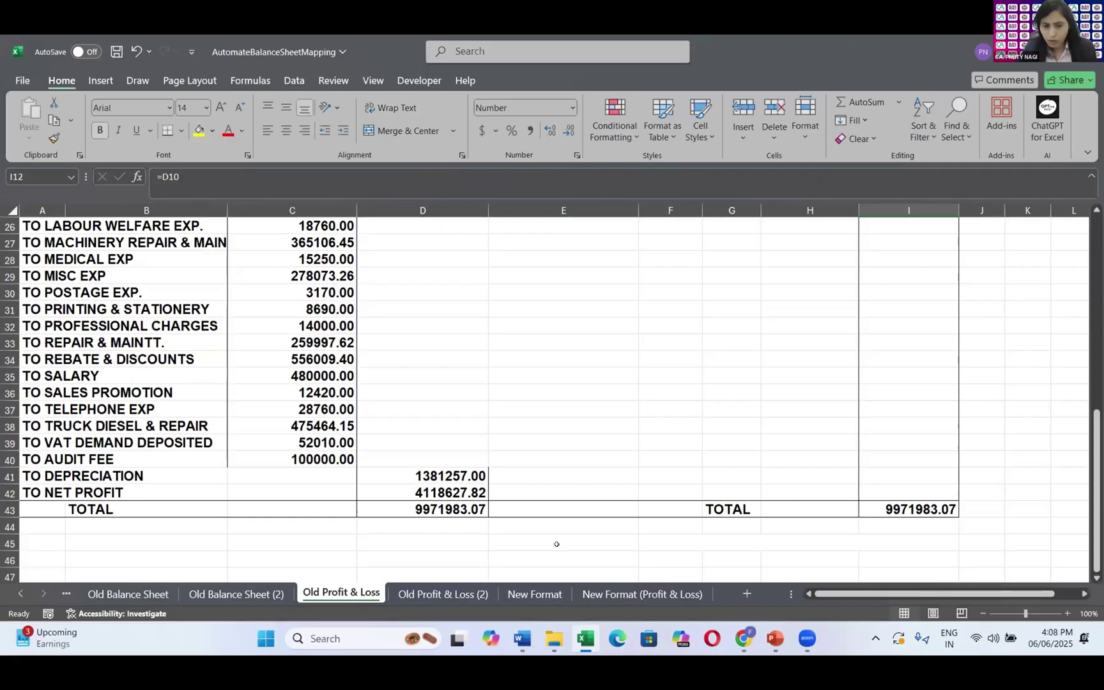
left_click(598, 596)
scroll(530, 594, "down", 2)
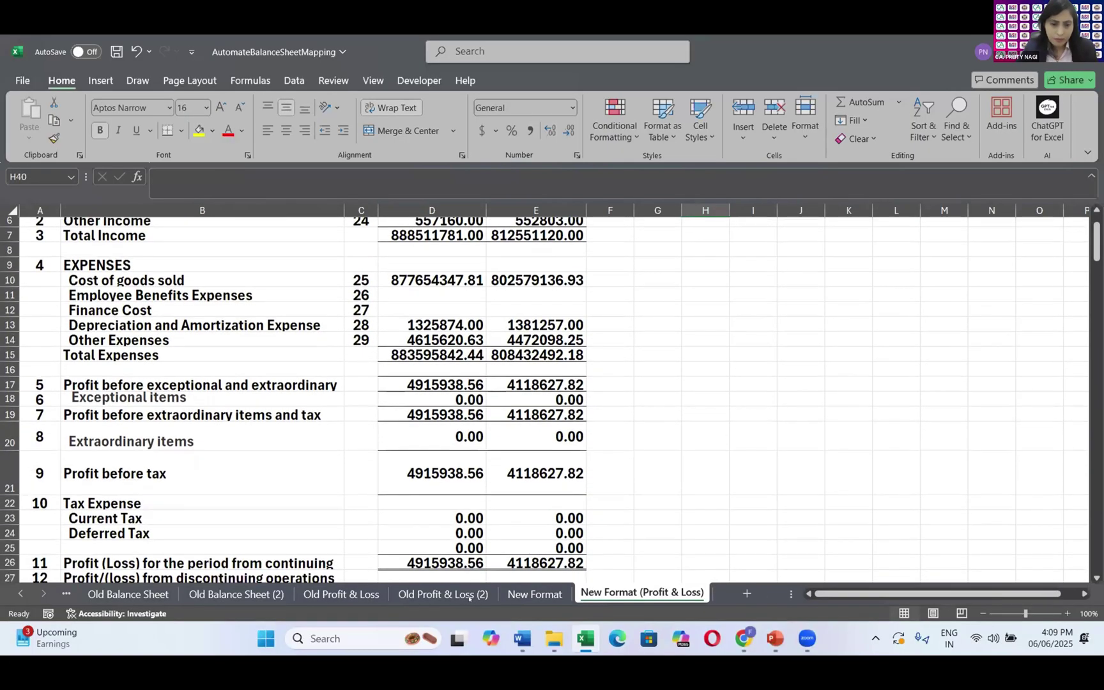
scroll(462, 595, "down", 1)
left_click(457, 594)
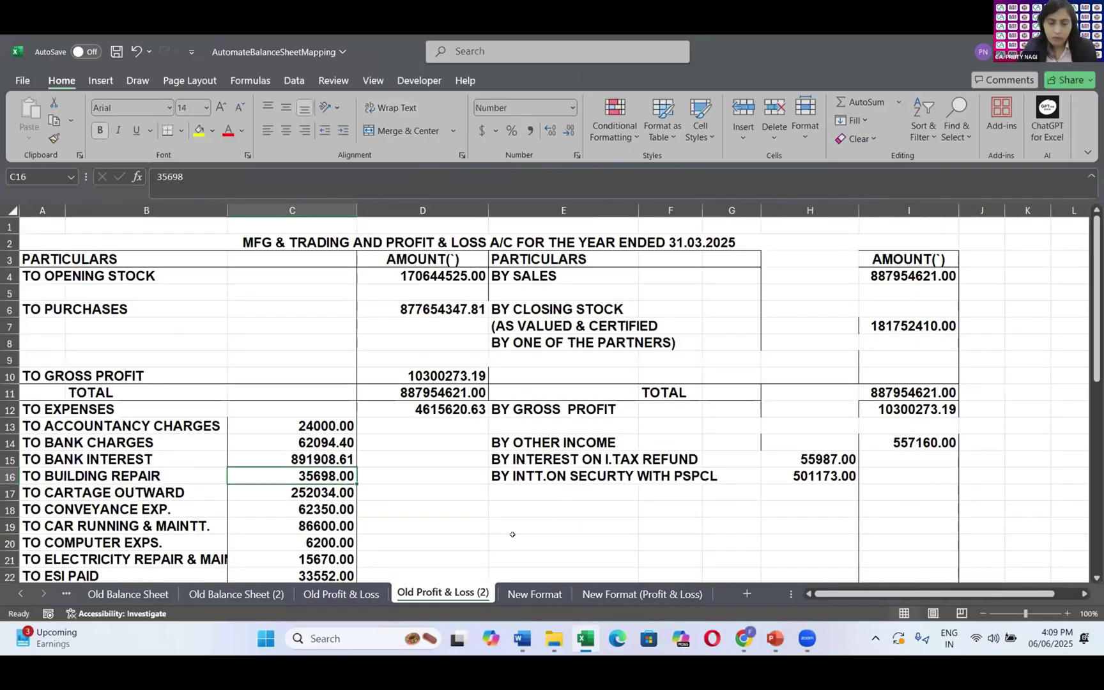
scroll(512, 534, "down", 12)
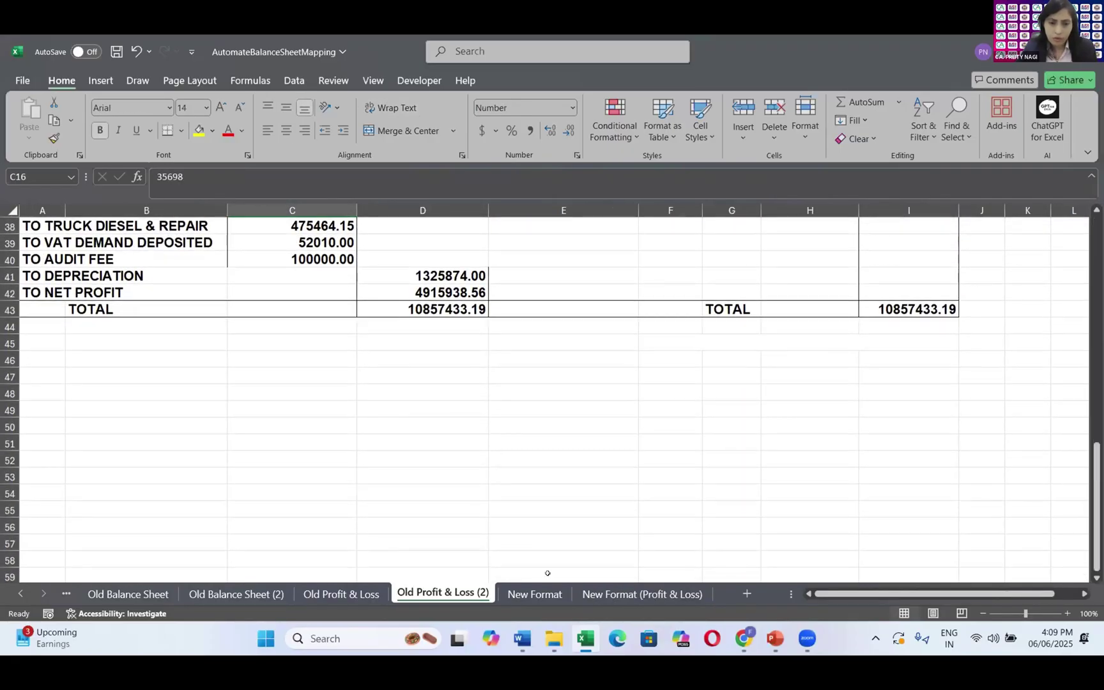
left_click(611, 594)
scroll(654, 516, "down", 1)
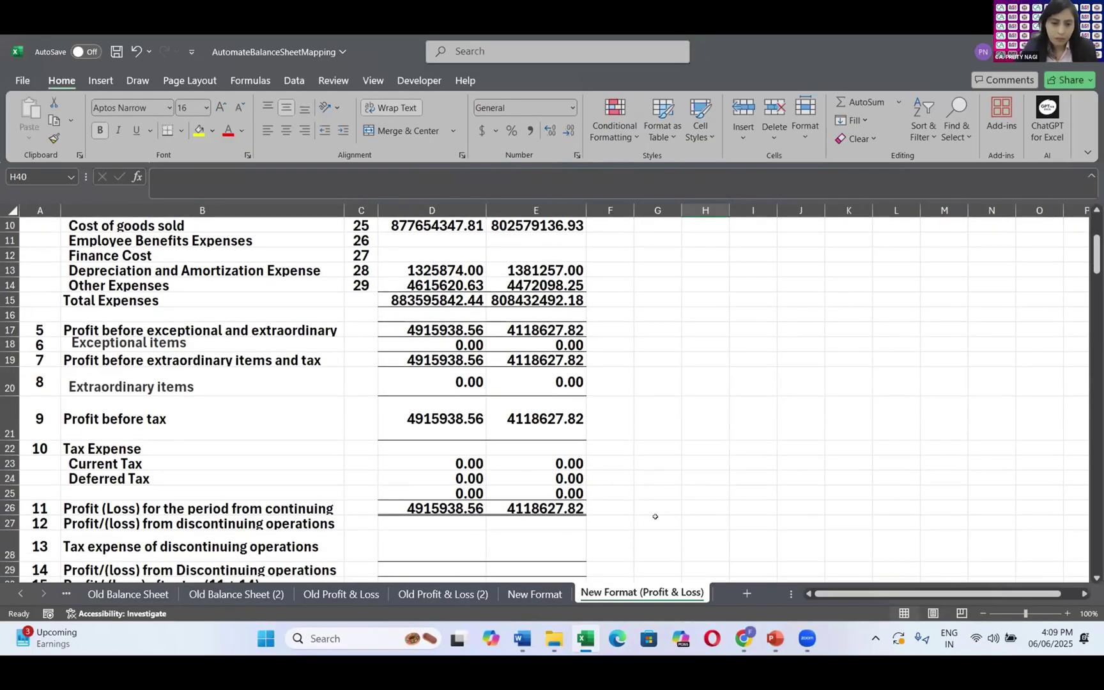
left_click(358, 597)
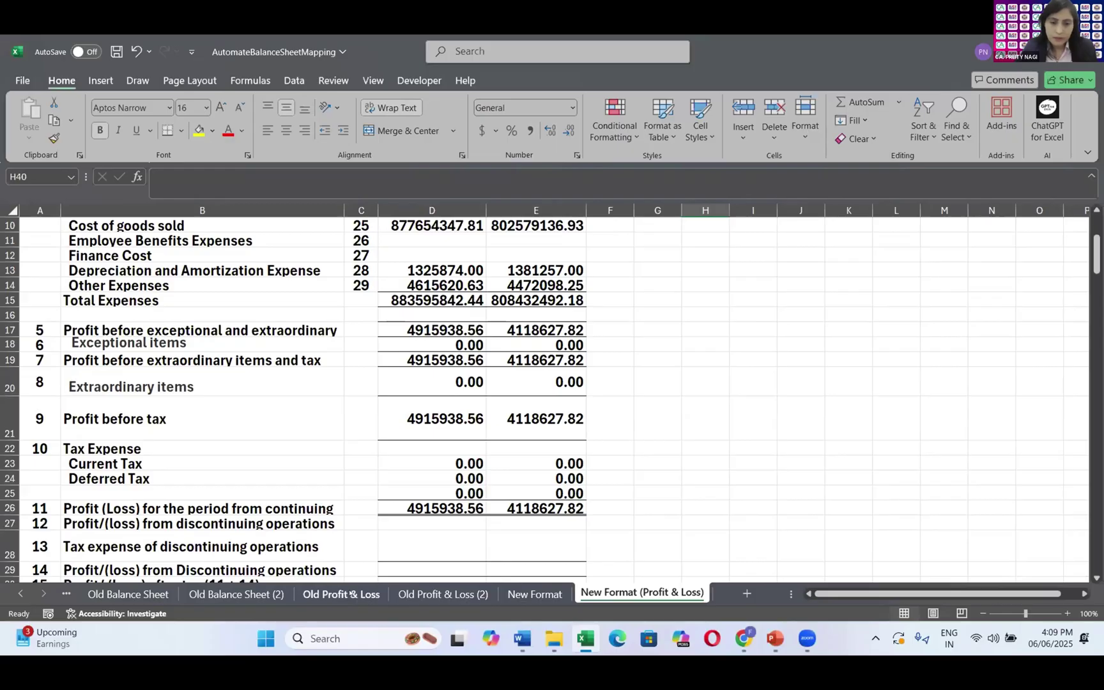
scroll(408, 533, "down", 1)
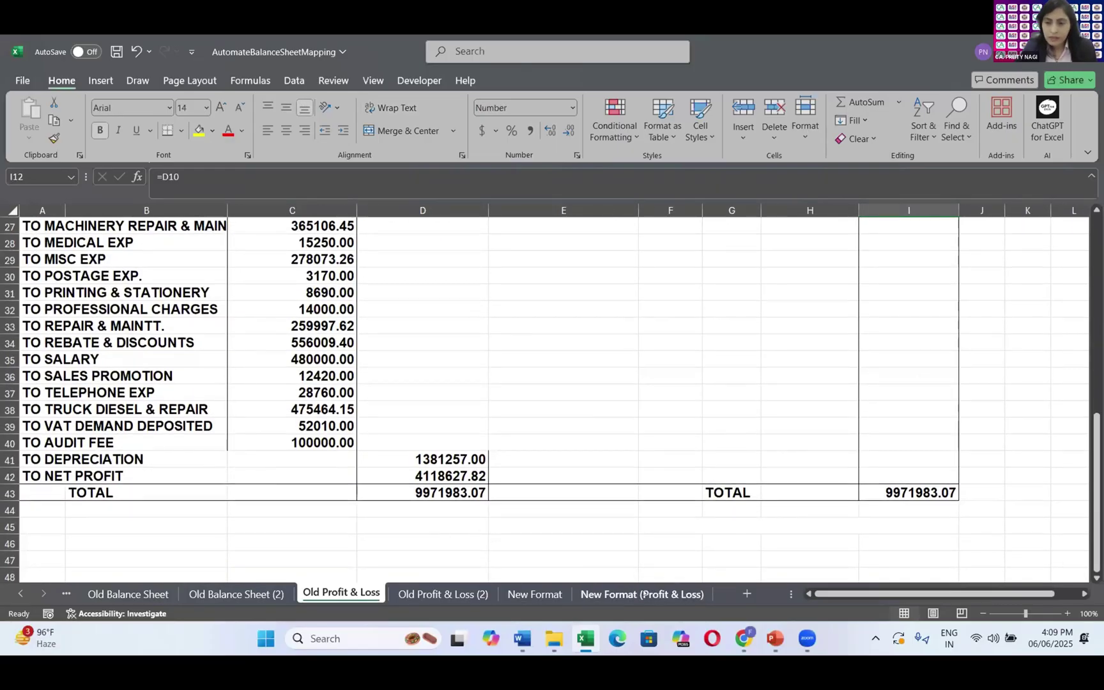
left_click(641, 592)
scroll(674, 510, "down", 2)
scroll(674, 509, "down", 2)
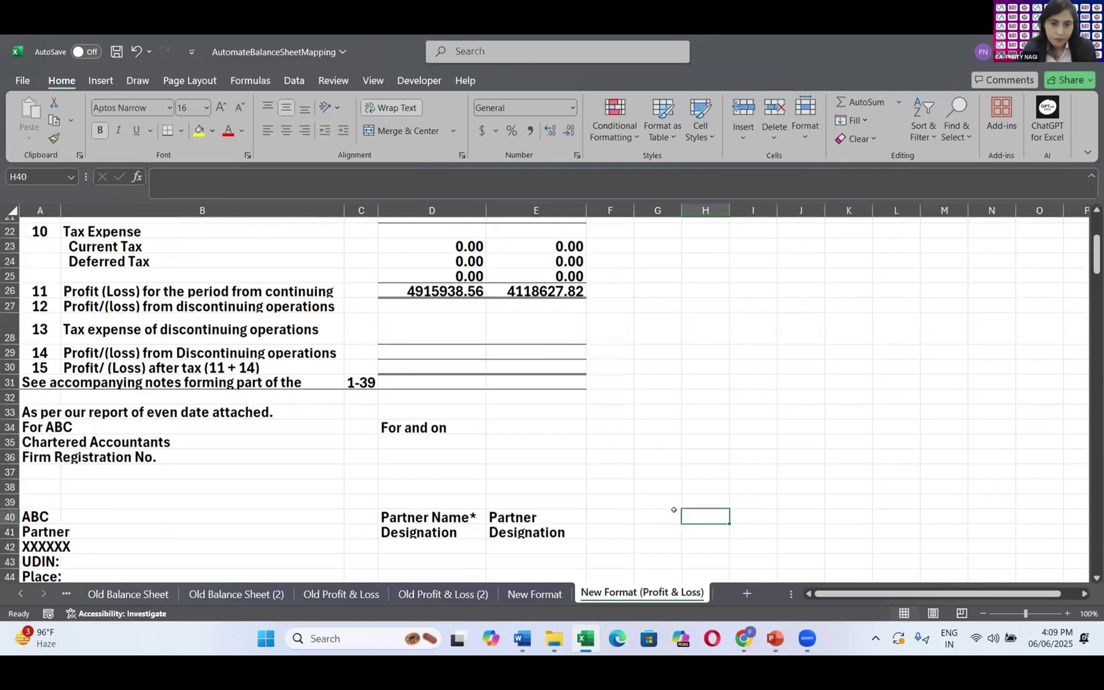
scroll(674, 509, "up", 7)
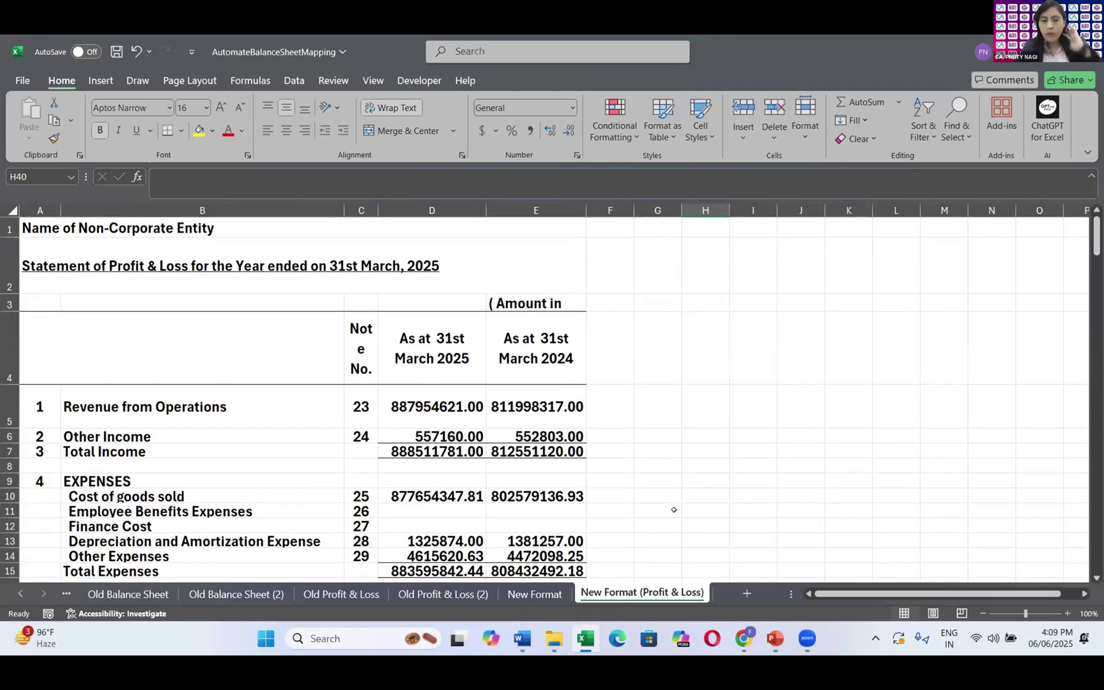
left_click(14, 591)
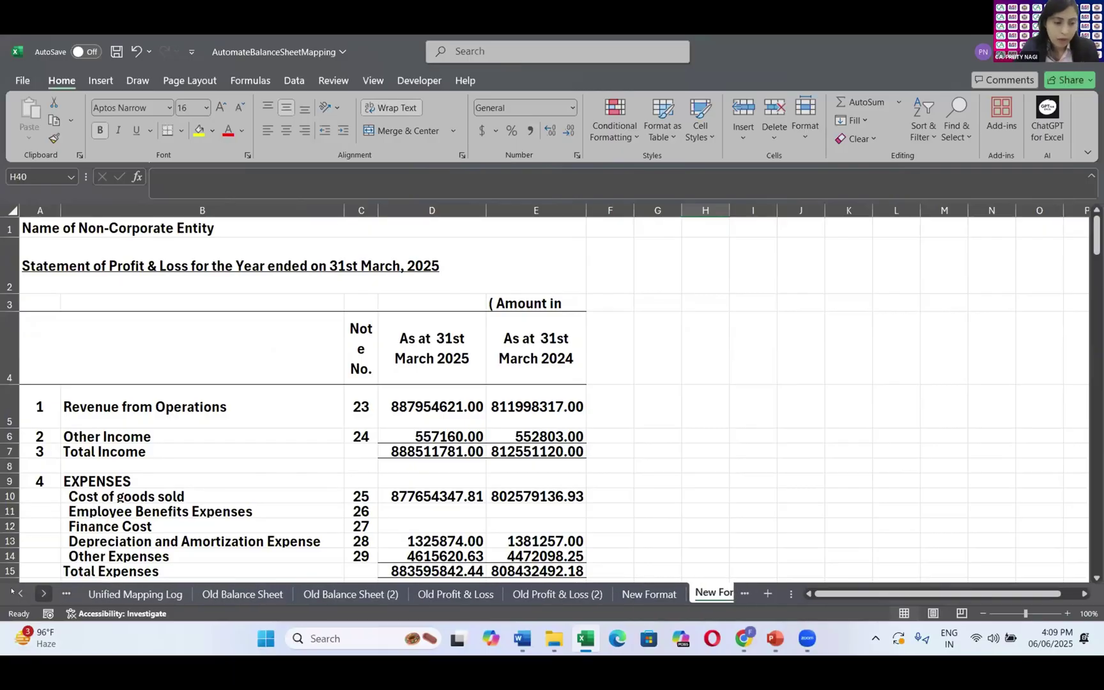
Step: Scroll the sheet tabs back to the first sheets and open the Mapping sheet
left_click(13, 592)
left_click(12, 592)
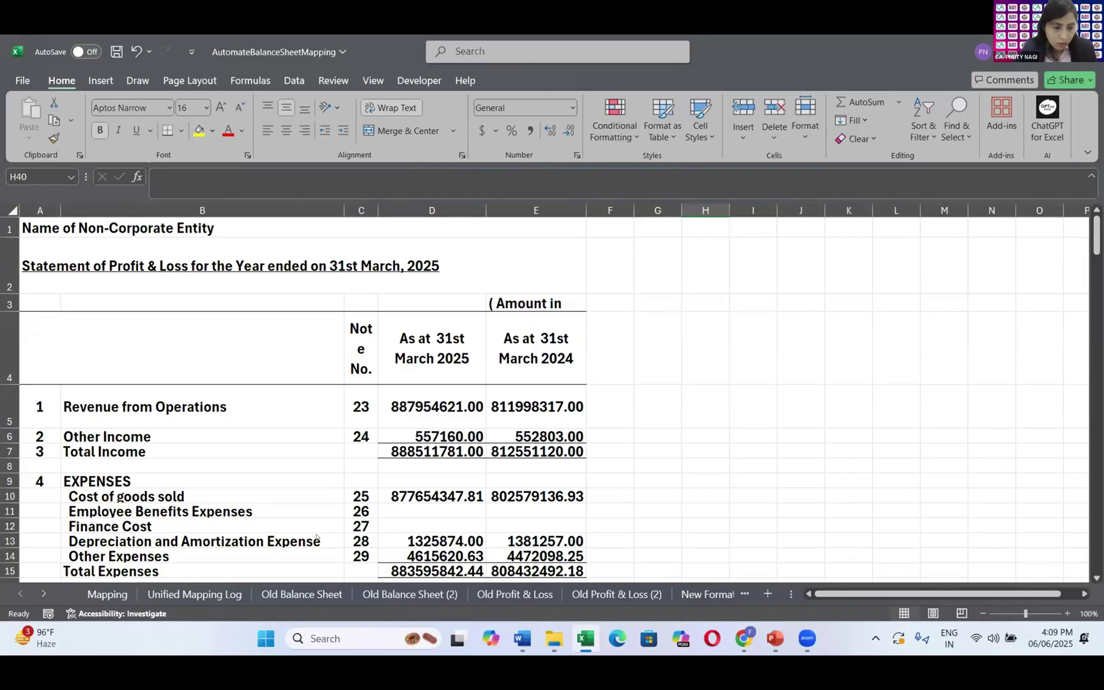
left_click(109, 594)
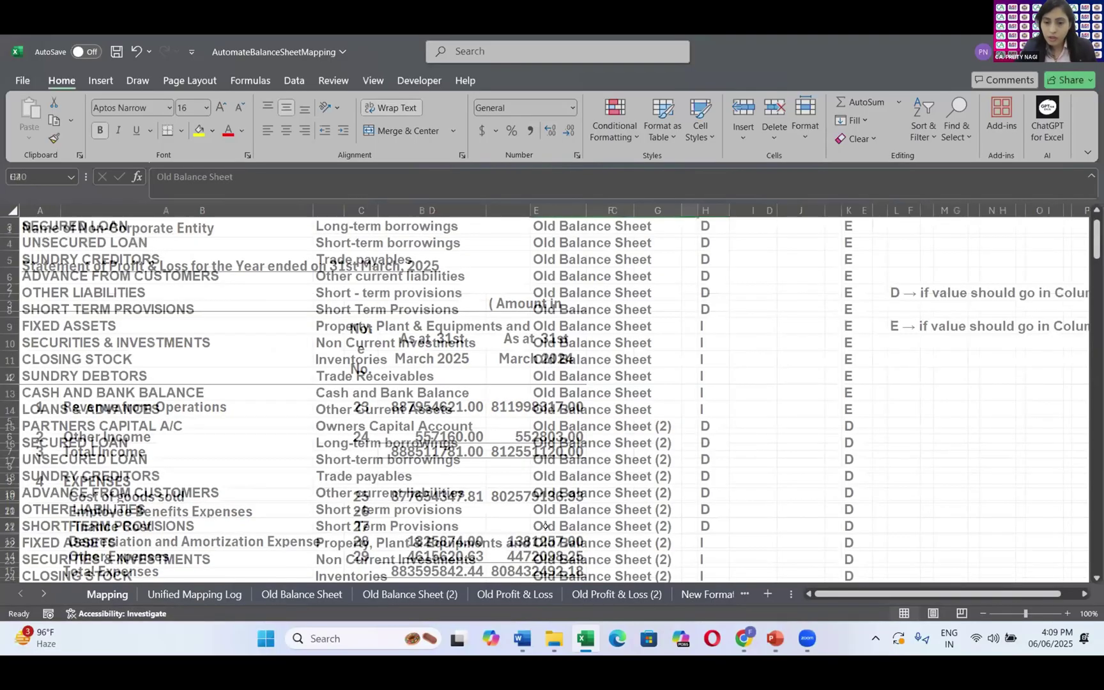
Step: Bring up the PowerPoint deck and advance from slide 3 to the final Thank You slide 6
left_click(775, 638)
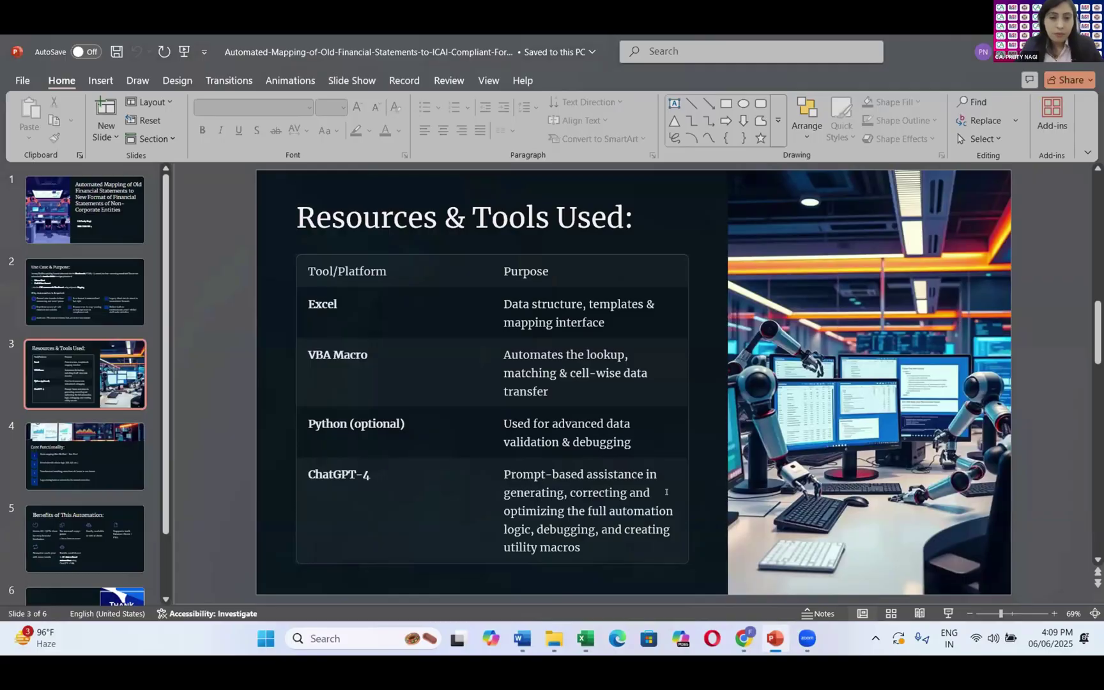
scroll(666, 492, "down", 2)
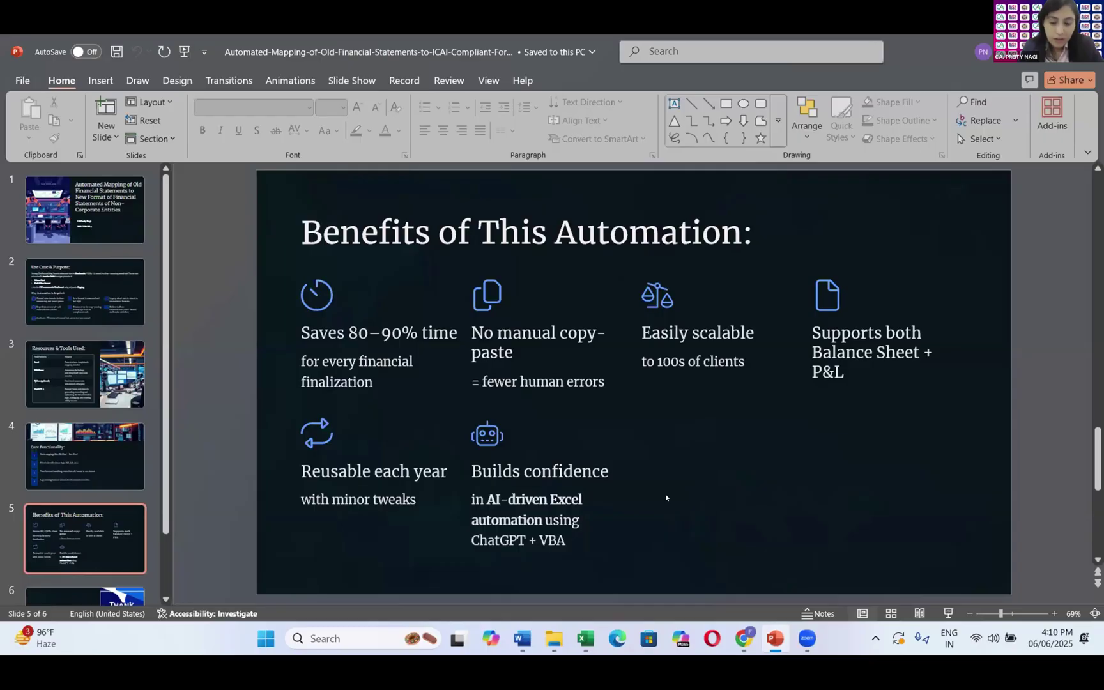
scroll(666, 497, "down", 1)
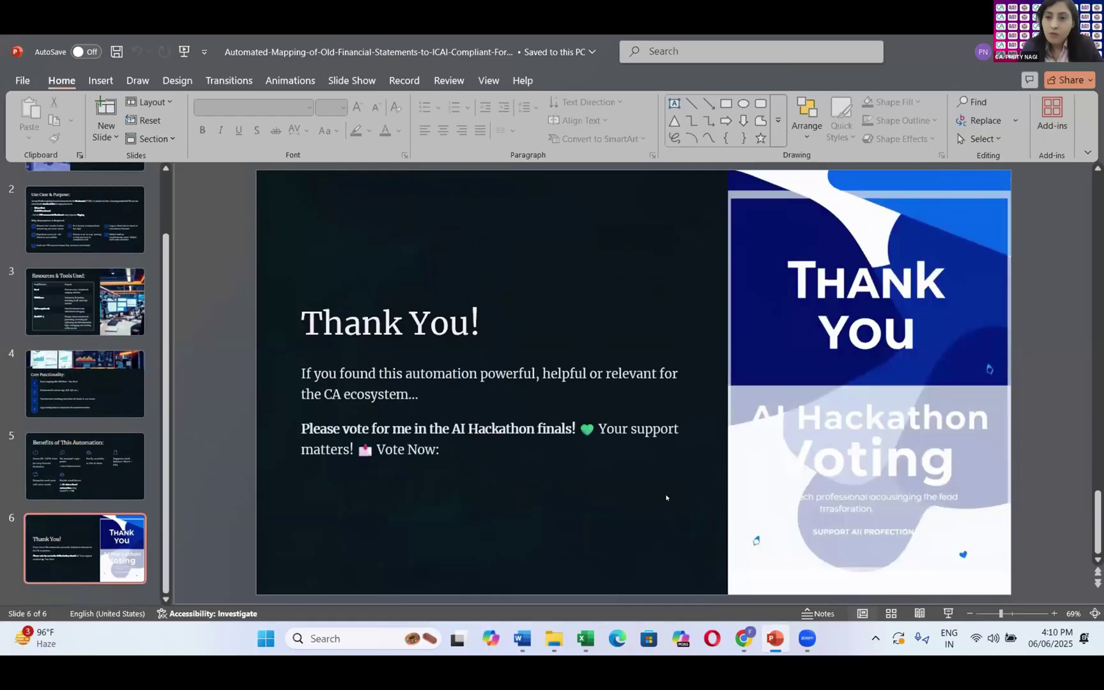